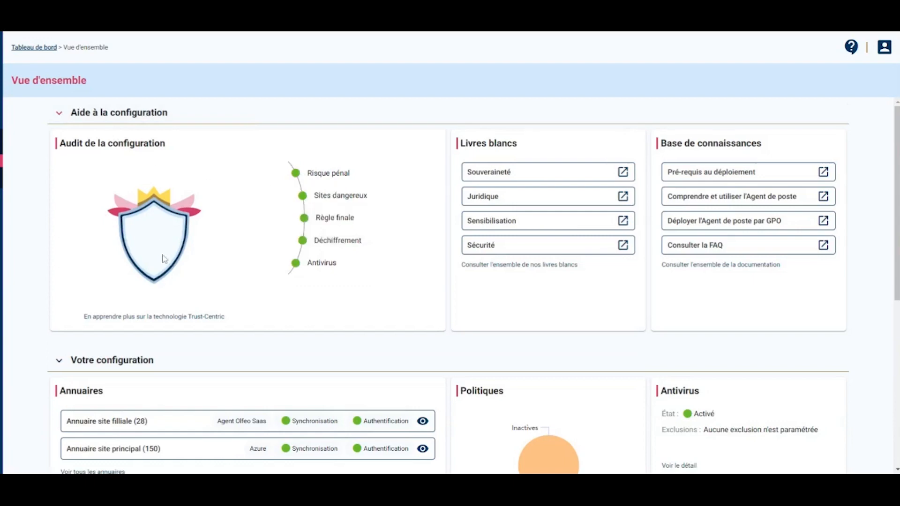
Examine the explanations of the configuration audit items, including Sites dangereux and Risque pénal
mouse_move(325, 224)
mouse_move(309, 195)
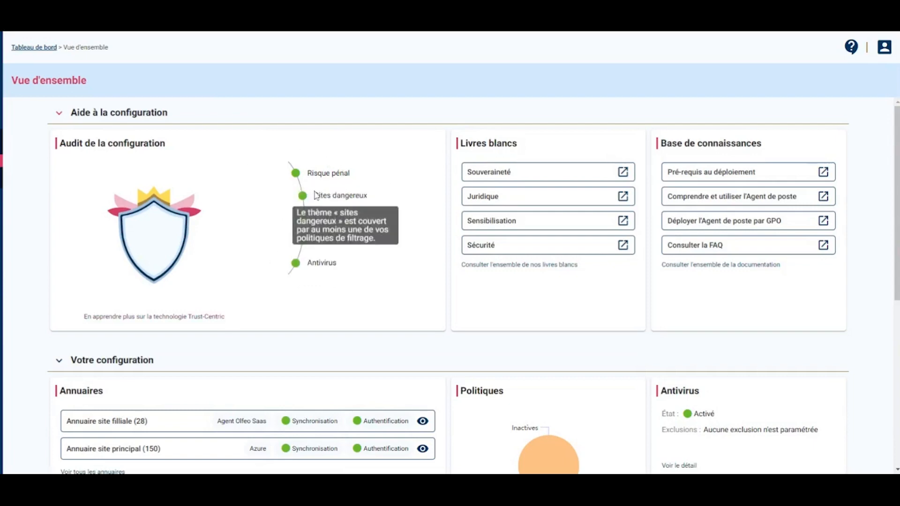
mouse_move(327, 176)
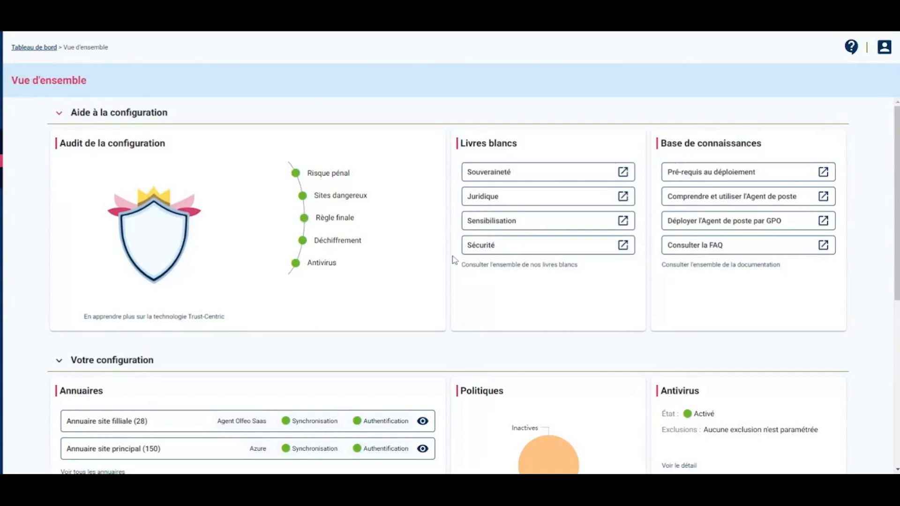
Review the Votre configuration overview, covering directories, policies, antivirus, TLS decryption, awareness pages, IT charters and Campus campaigns
scroll(454, 260, down, 1)
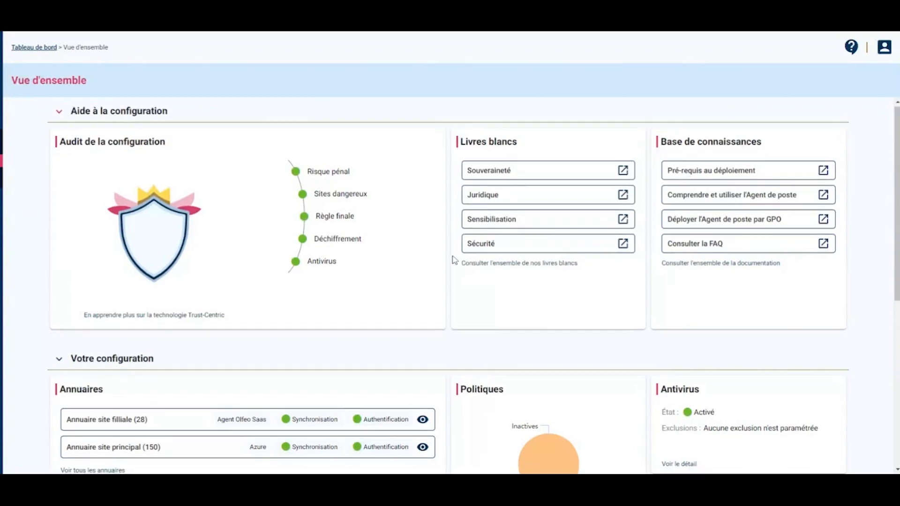
scroll(454, 260, down, 1)
scroll(454, 260, down, 2)
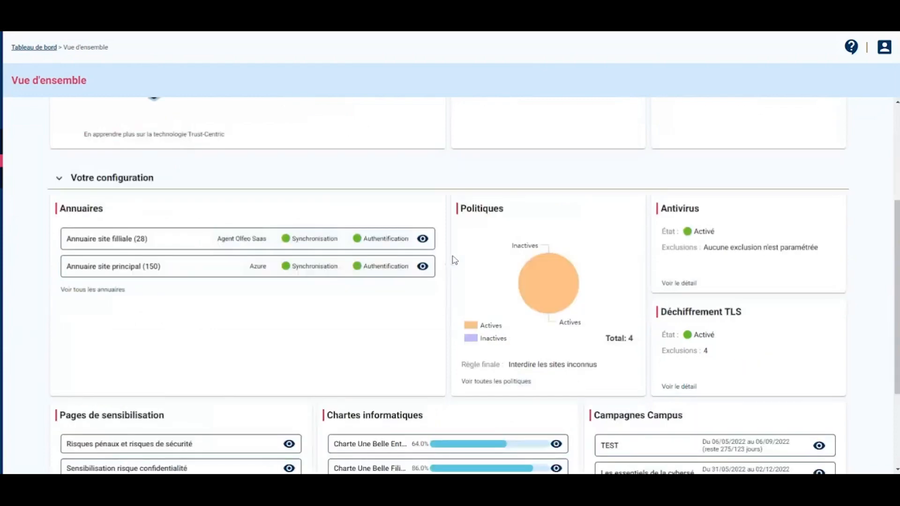
scroll(454, 260, down, 1)
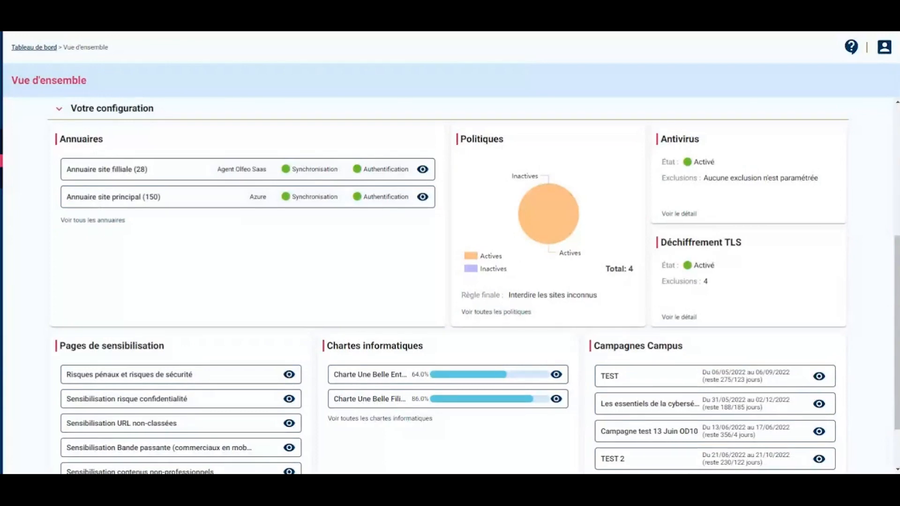
scroll(474, 286, down, 1)
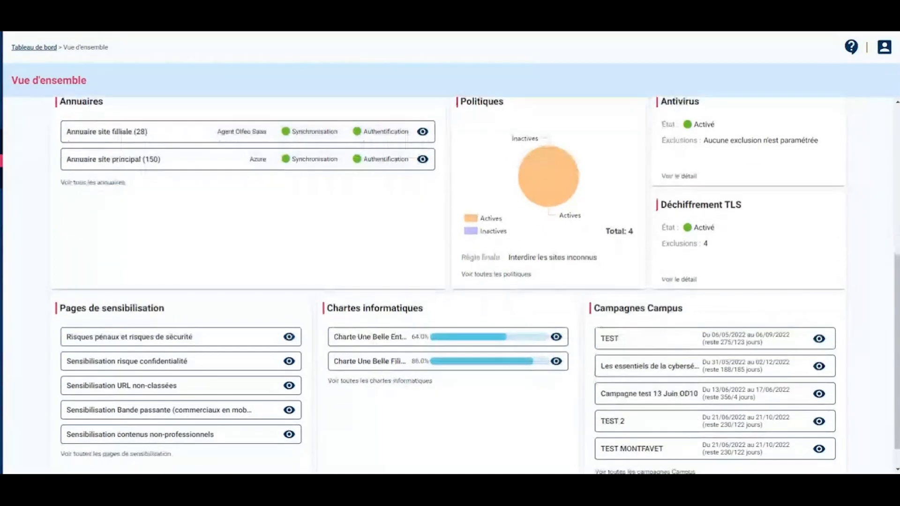
scroll(211, 190, up, 2)
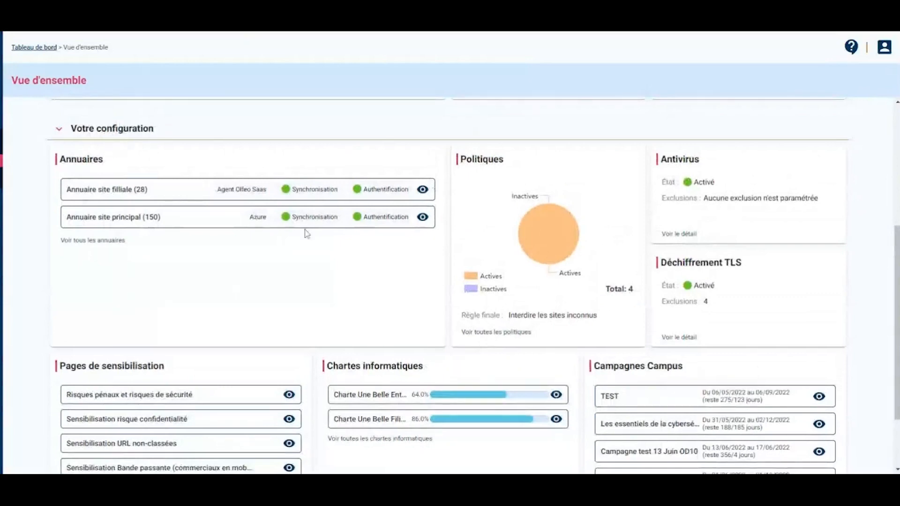
scroll(689, 233, down, 2)
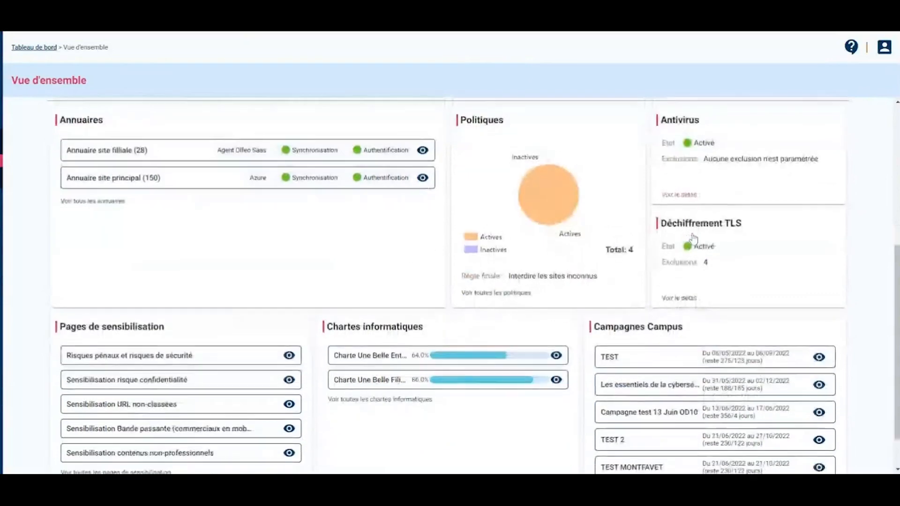
scroll(693, 237, down, 2)
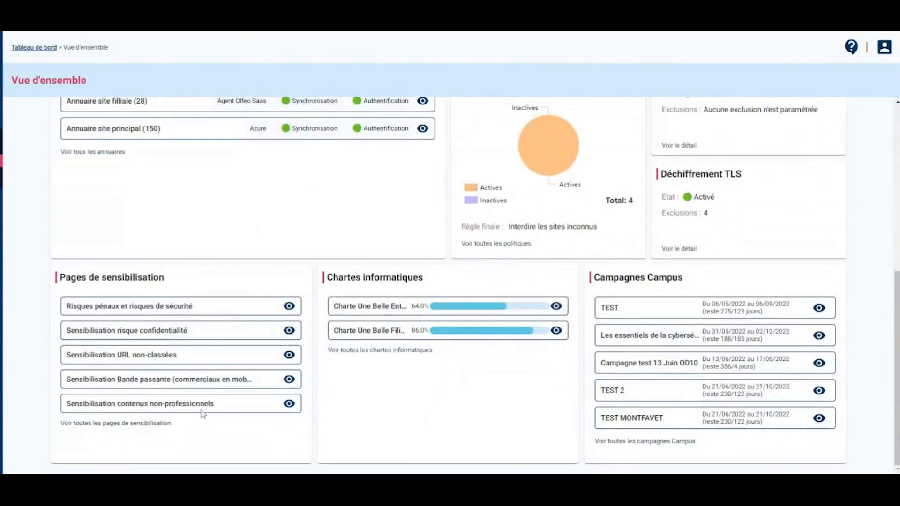
Open the list of connected directories and view the synchronisation settings of Annuaire site filliale
click(1, 277)
click(1, 295)
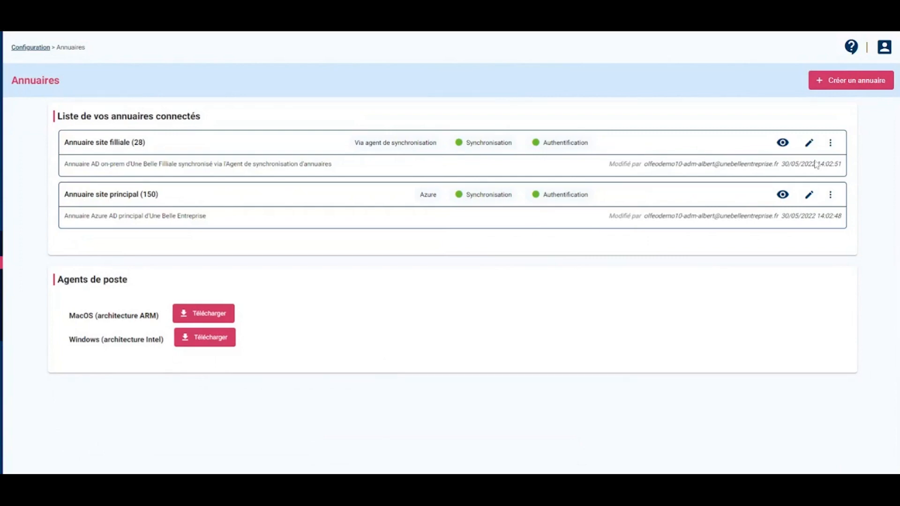
click(809, 143)
click(334, 116)
Open the synchronisation settings of the Azure directory Annuaire site principal and copy its Tenant URL
drag(91, 215, 191, 225)
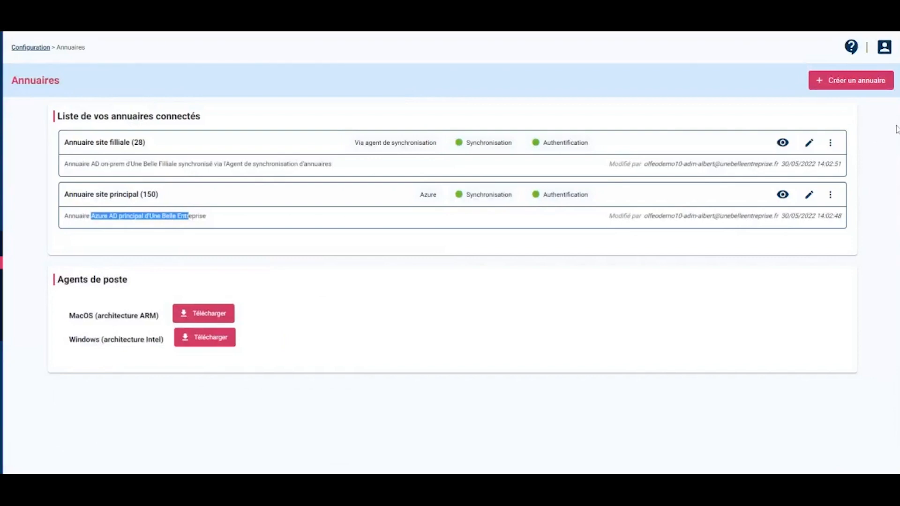
click(810, 196)
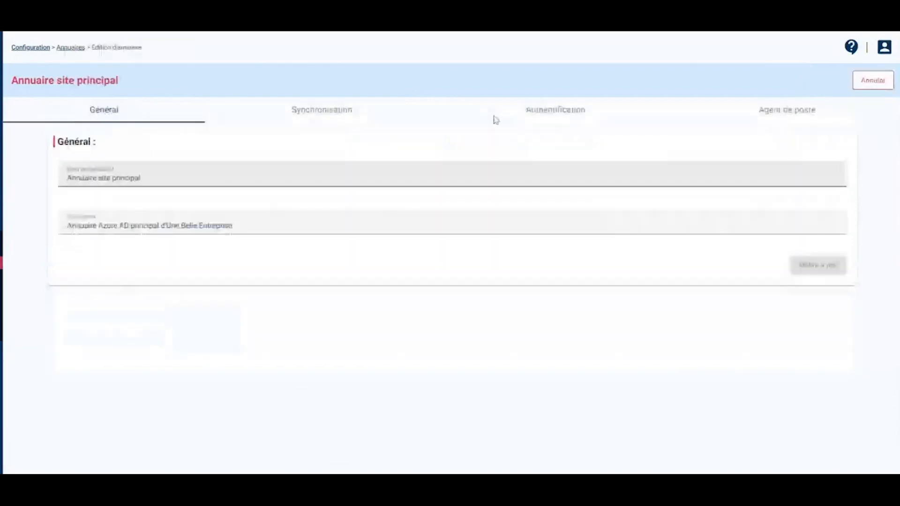
click(345, 111)
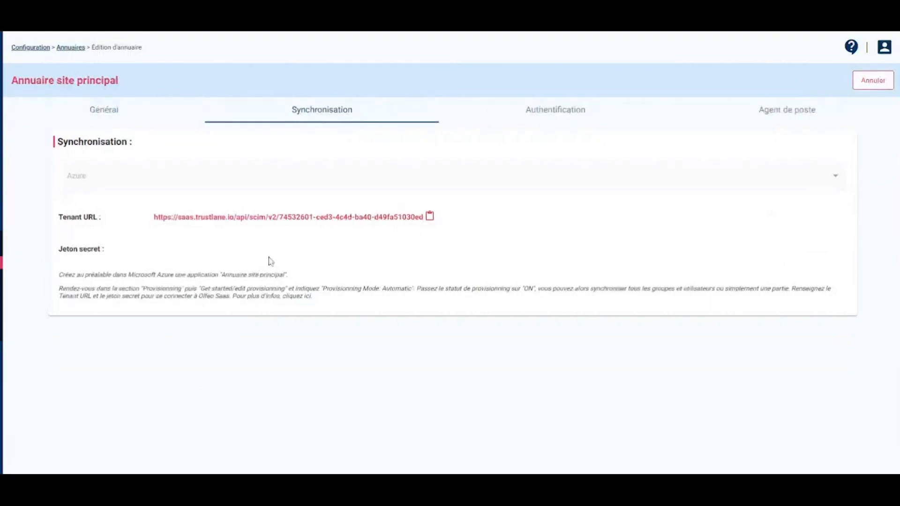
click(431, 218)
Open the authentication settings of Annuaire site filliale and examine the Olfeo Saas metadata for SAML authentication
click(2, 262)
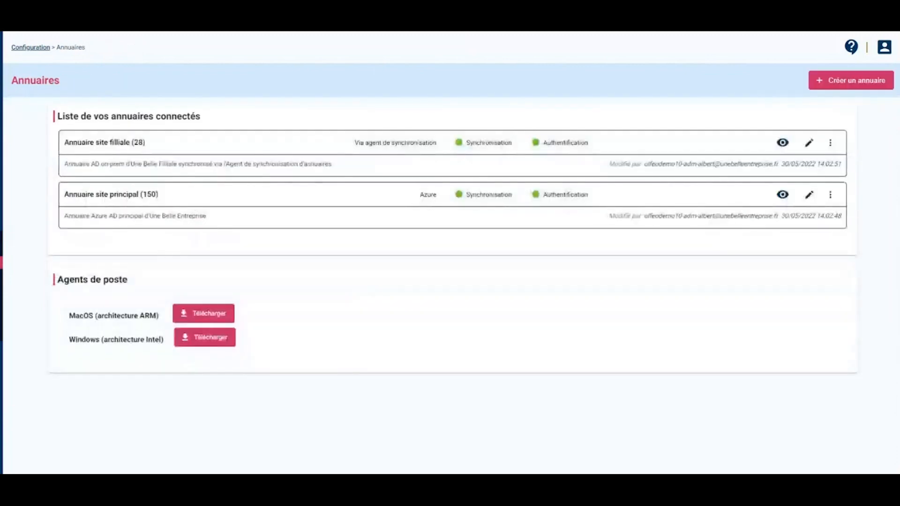
click(809, 143)
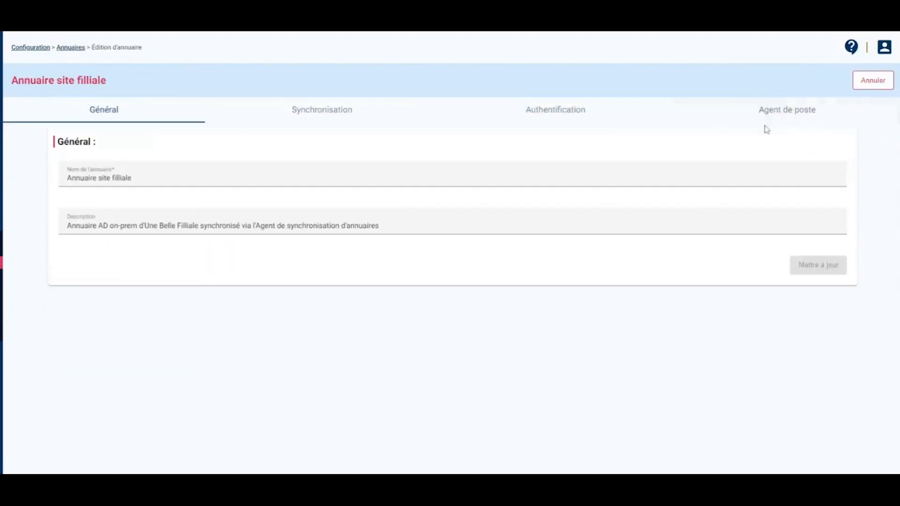
click(579, 114)
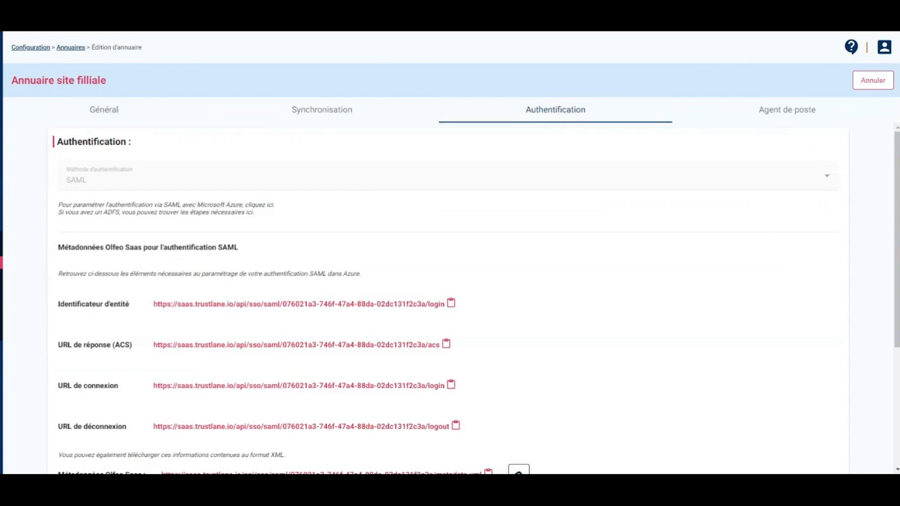
scroll(448, 300, down, 1)
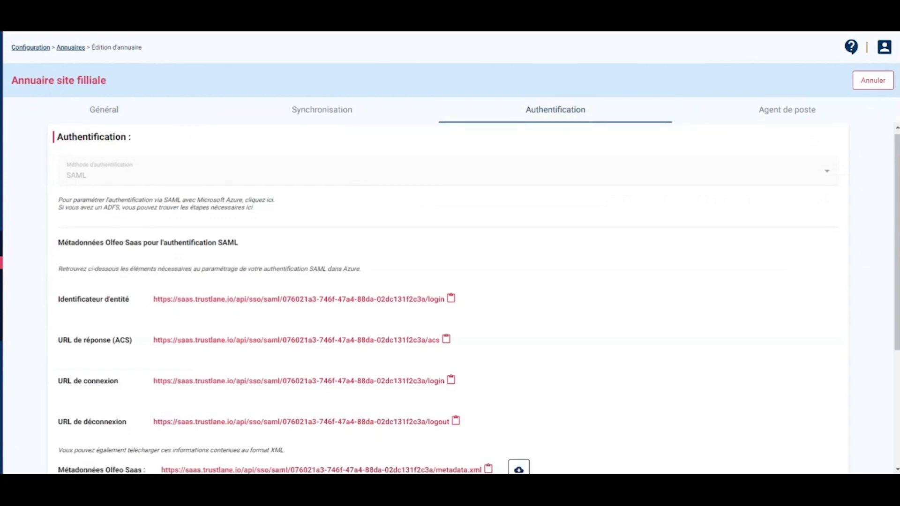
scroll(447, 300, down, 1)
scroll(448, 300, down, 1)
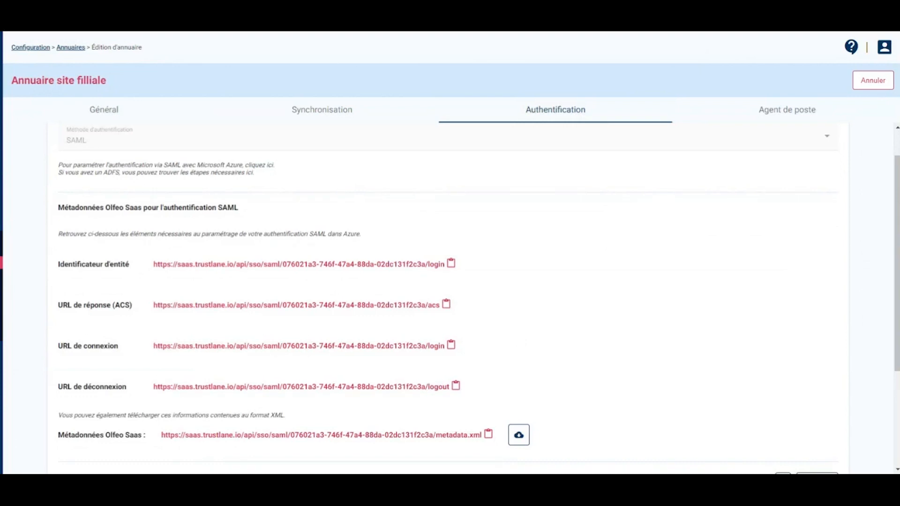
scroll(449, 300, down, 1)
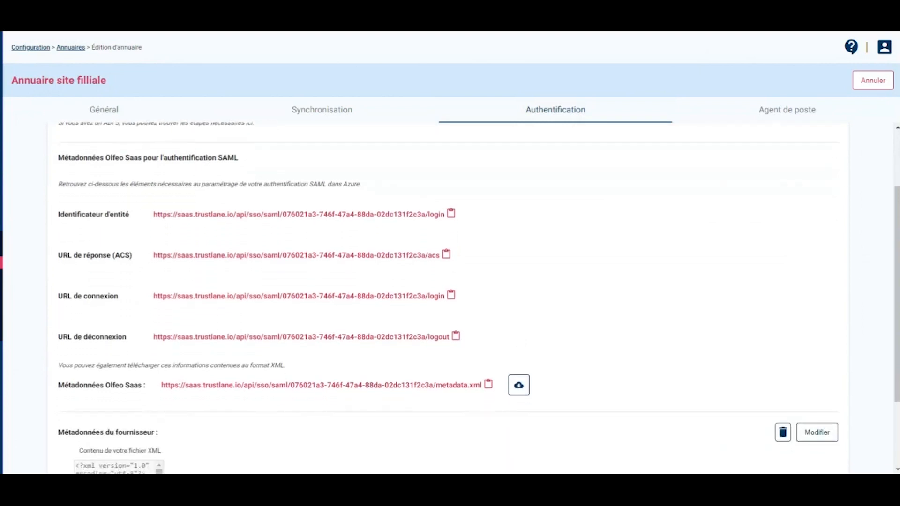
scroll(450, 300, up, 1)
scroll(450, 300, up, 1)
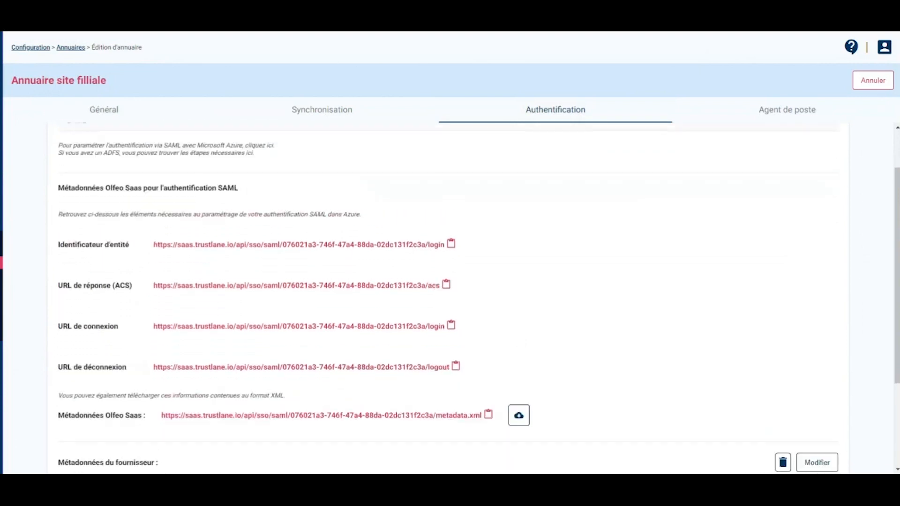
scroll(450, 300, up, 1)
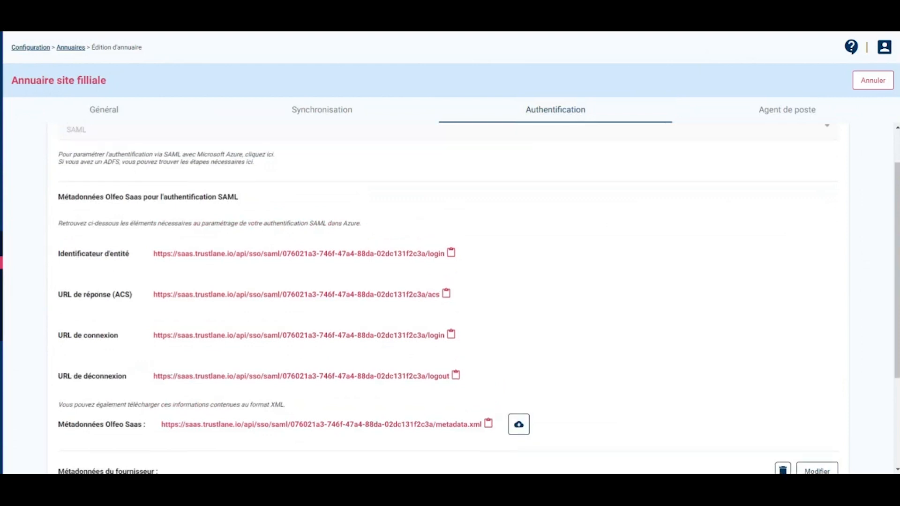
scroll(450, 300, up, 1)
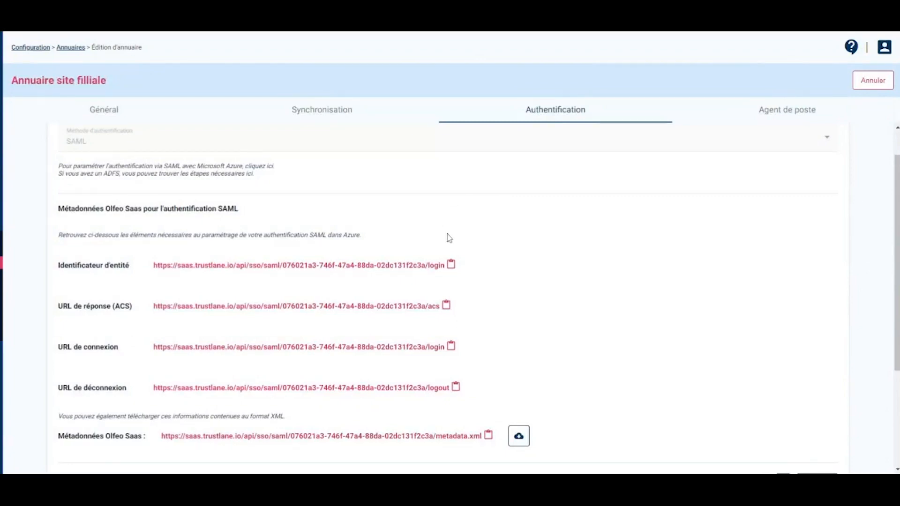
Copy the SAML entity identifier, ACS reply URL, login URL and logout URL, and check the provider's XML metadata
scroll(449, 238, down, 1)
scroll(449, 238, down, 3)
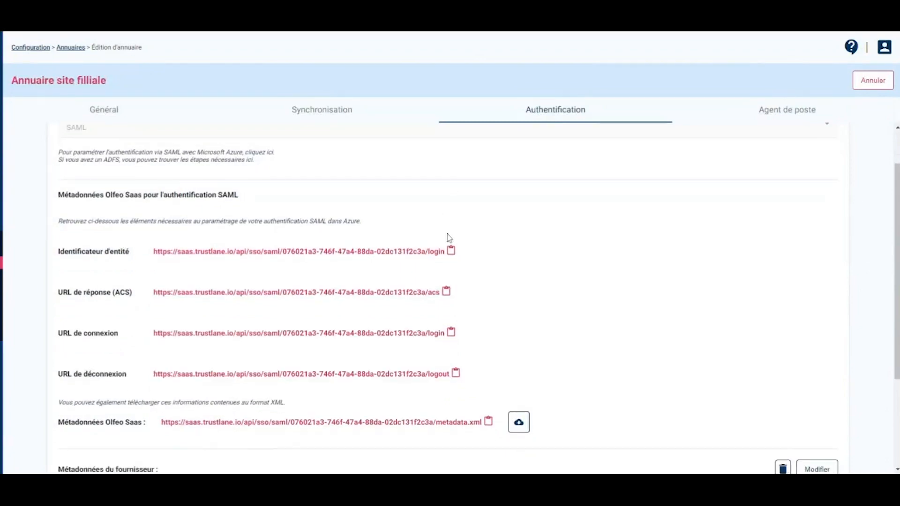
click(451, 212)
click(446, 253)
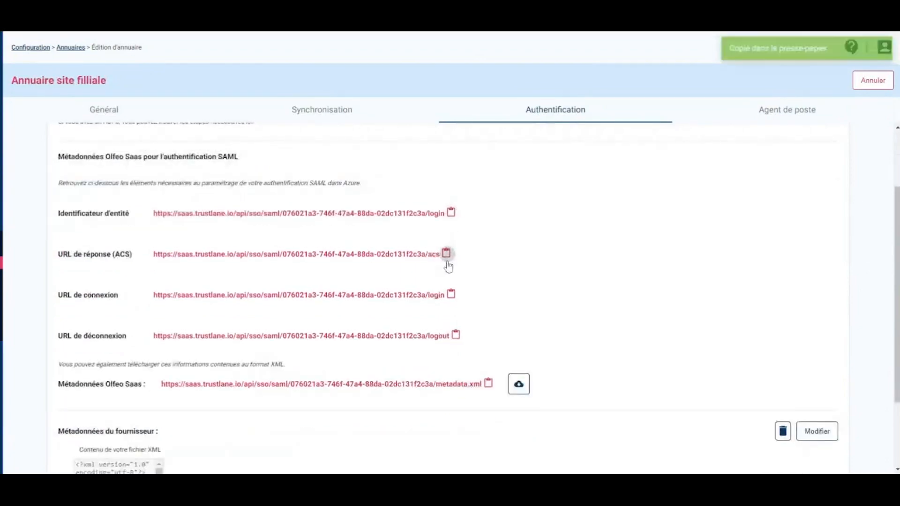
click(450, 294)
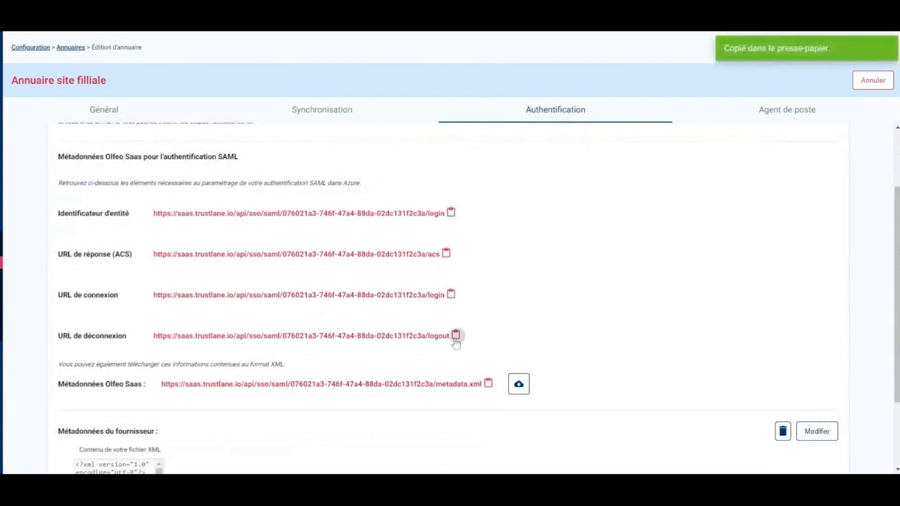
scroll(403, 370, down, 5)
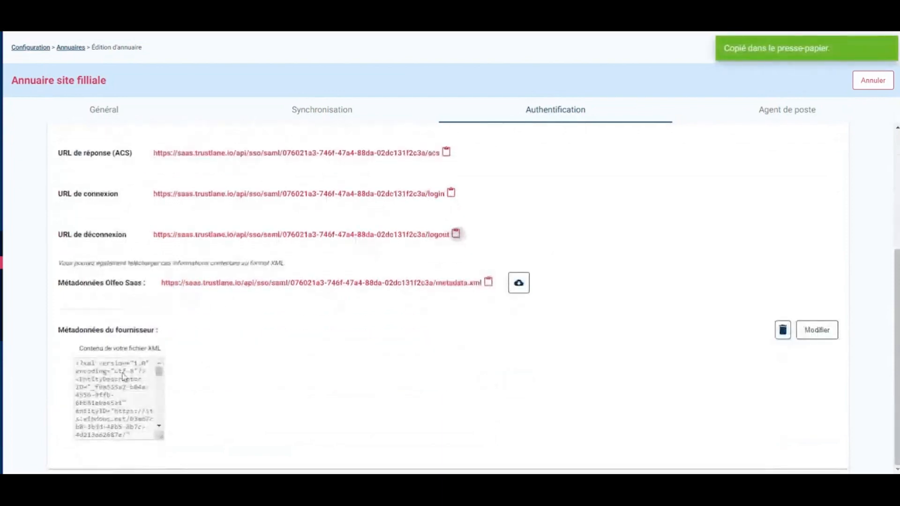
scroll(122, 375, up, 5)
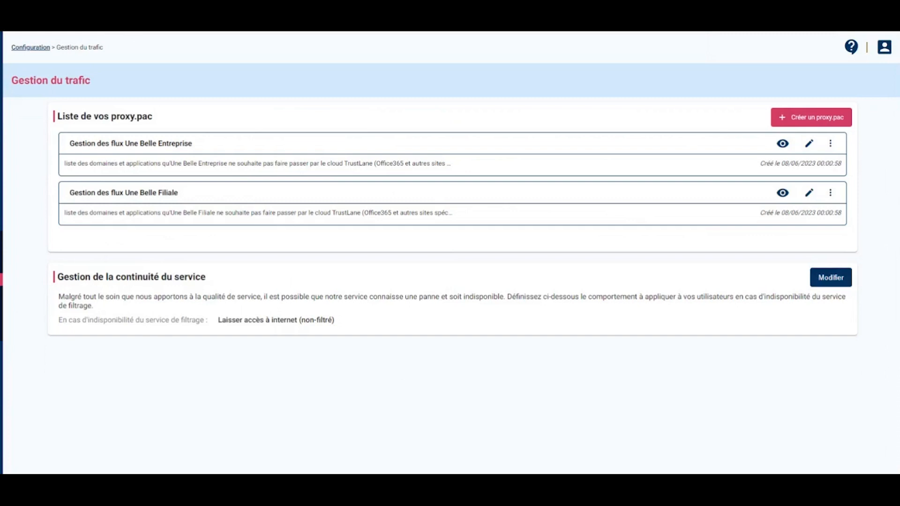
Open the contents of the proxy.pac "Gestion des flux Une Belle Entreprise" and review its direct-output applications, domains, IPs and RFC 1918 note
click(809, 144)
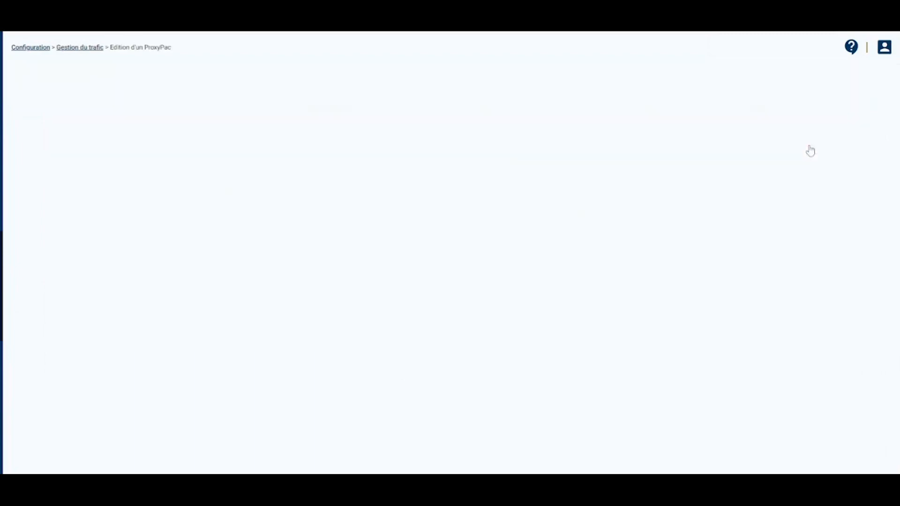
click(662, 115)
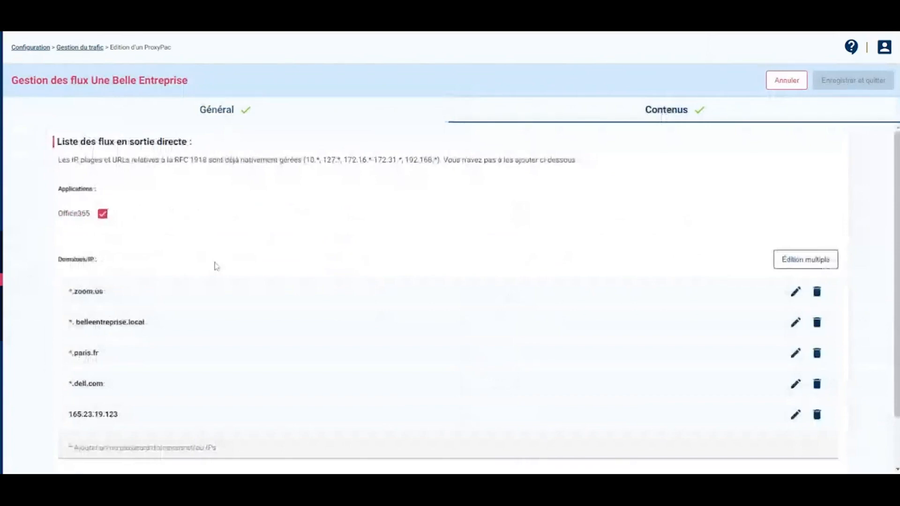
scroll(448, 300, down, 2)
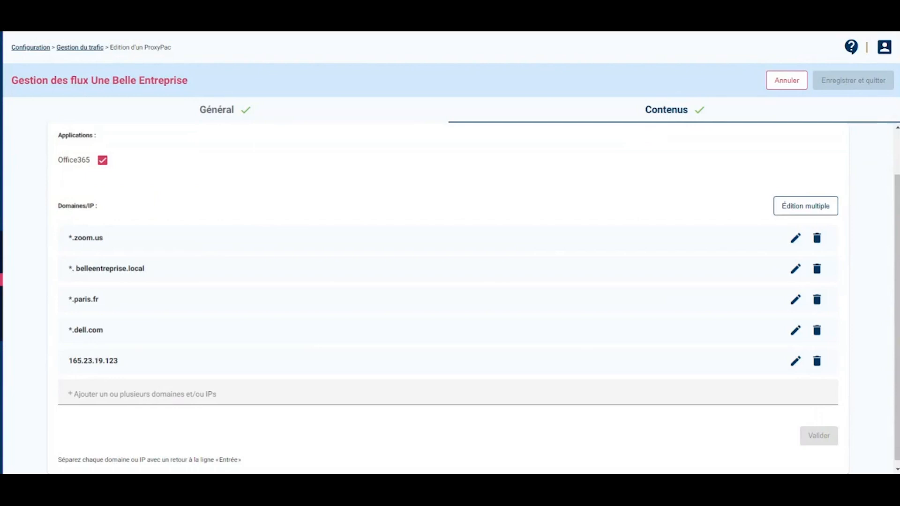
drag(95, 361, 135, 365)
scroll(80, 172, up, 2)
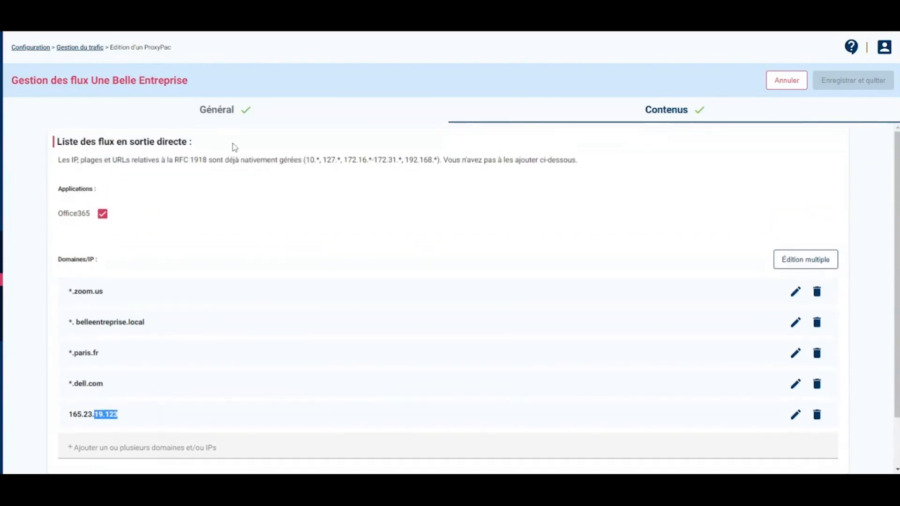
drag(225, 160, 294, 162)
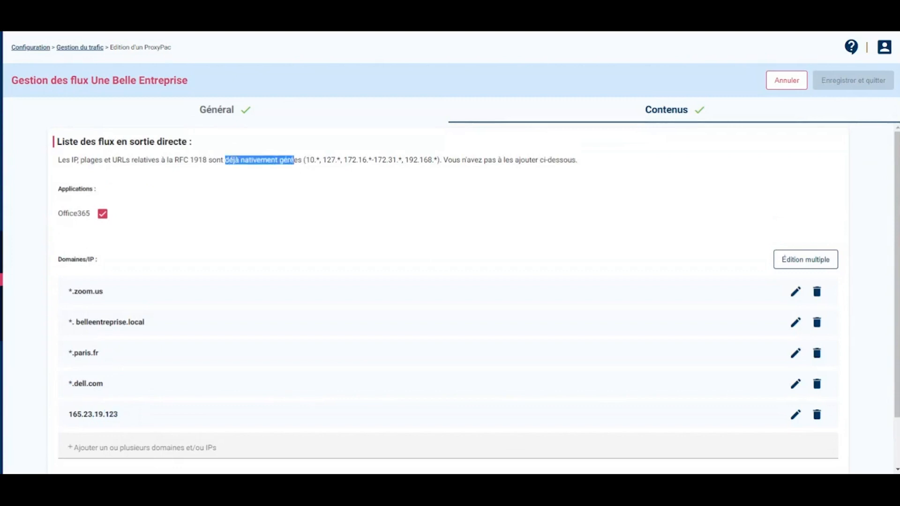
drag(172, 160, 439, 158)
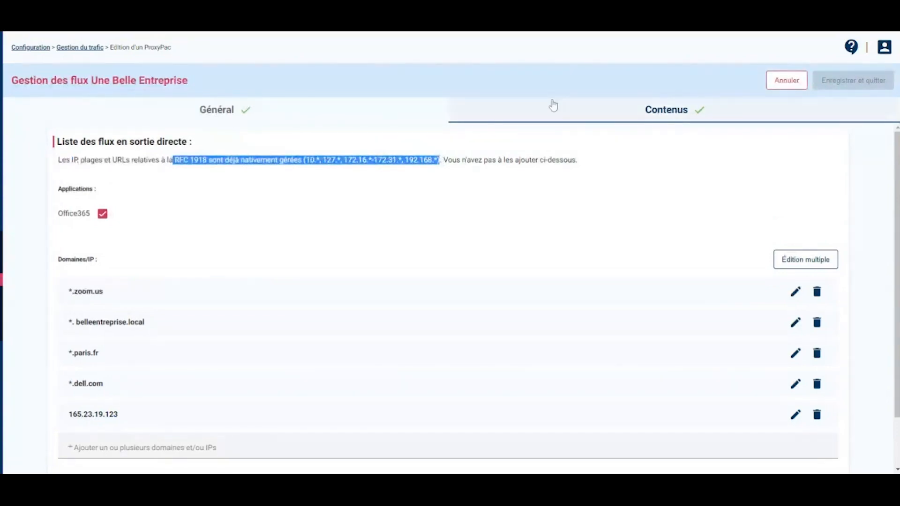
View the entry field for adding domains or IPs and open the whole domain/IP list for multiple editing
click(285, 446)
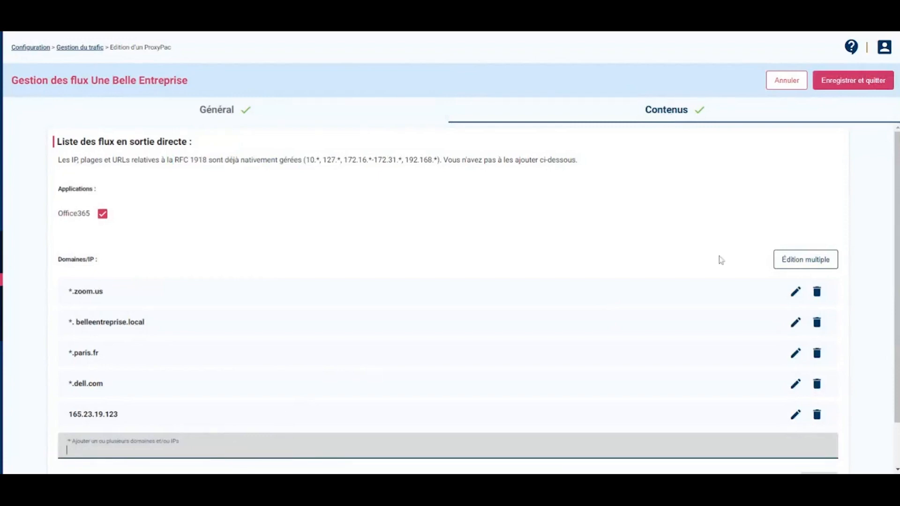
click(794, 258)
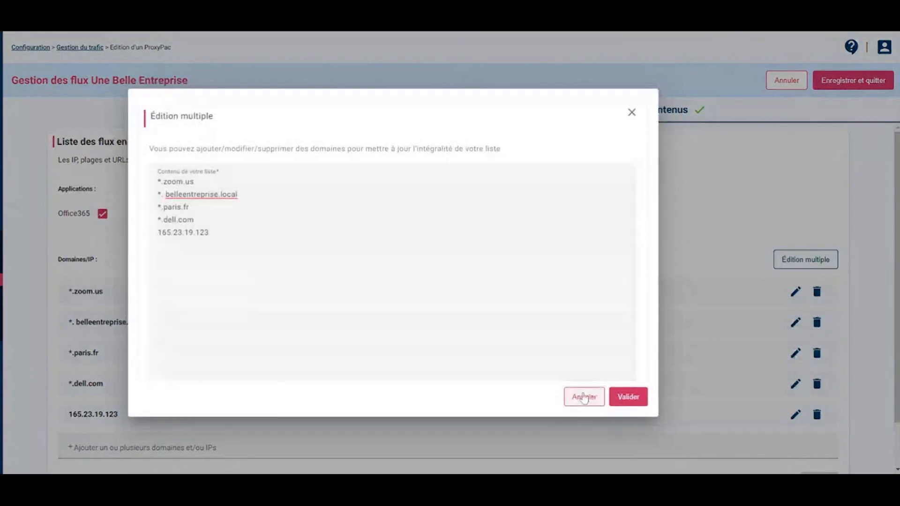
Cancel the multiple editing of the domain/IP list and leave the proxy.pac editing without saving
click(584, 397)
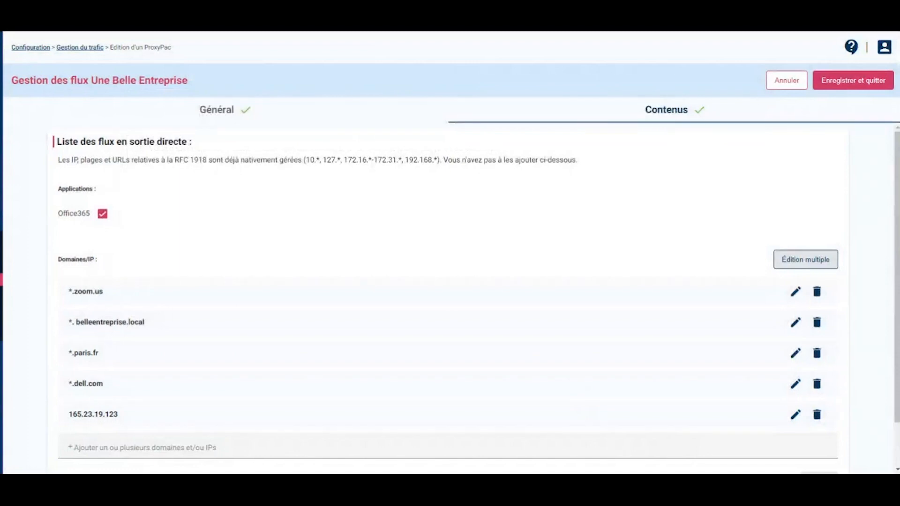
click(2, 279)
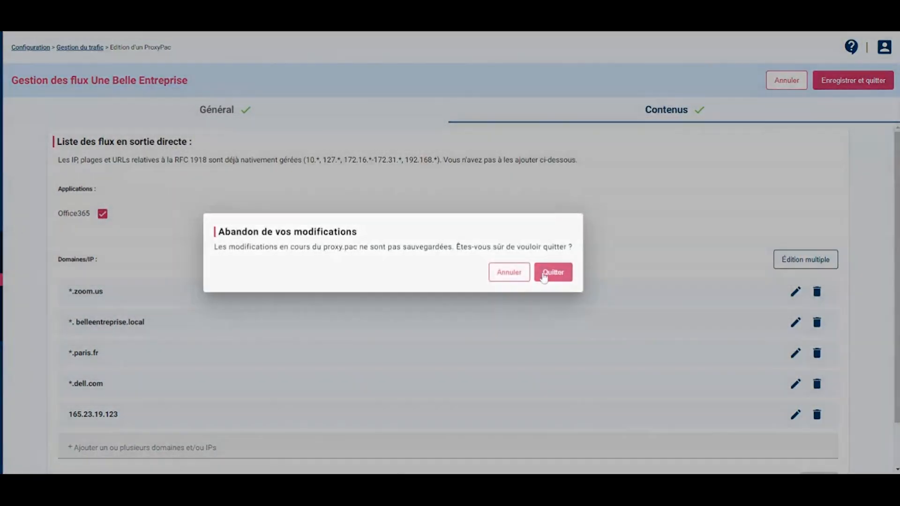
click(543, 273)
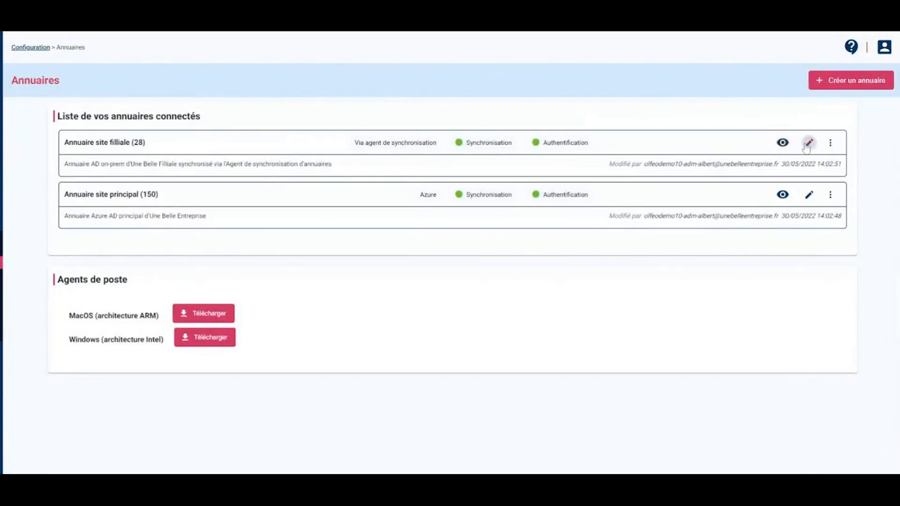
Open the workstation agent settings of Annuaire site filliale, choose the proxy.pac "Gestion des flux Une Belle Entreprise" and copy the generated agent URL
click(807, 143)
click(741, 109)
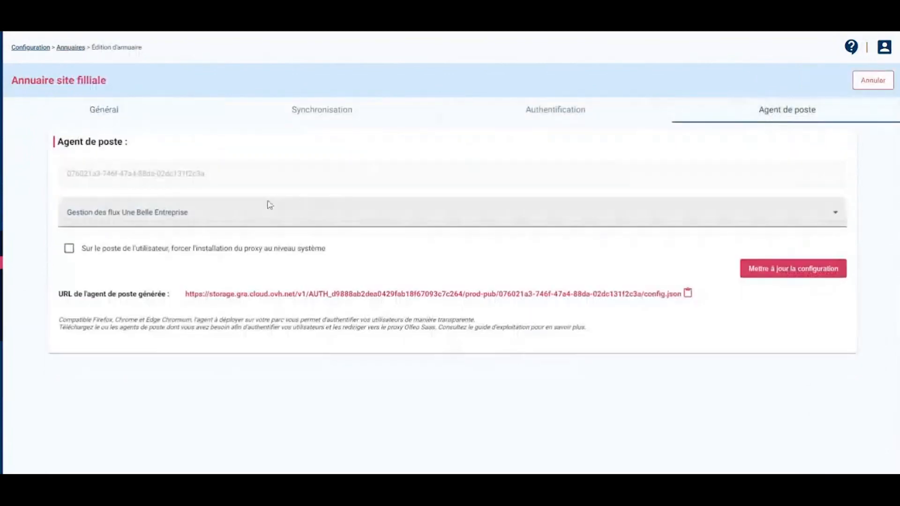
click(267, 203)
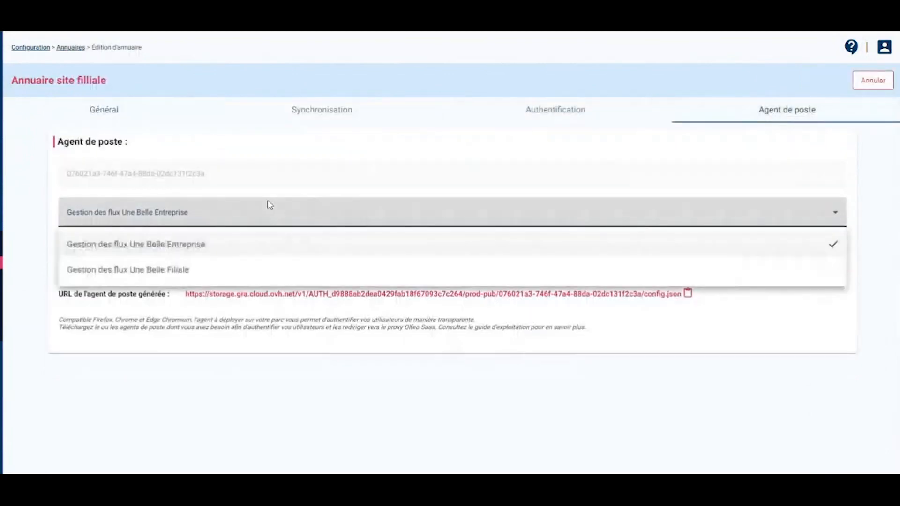
click(214, 247)
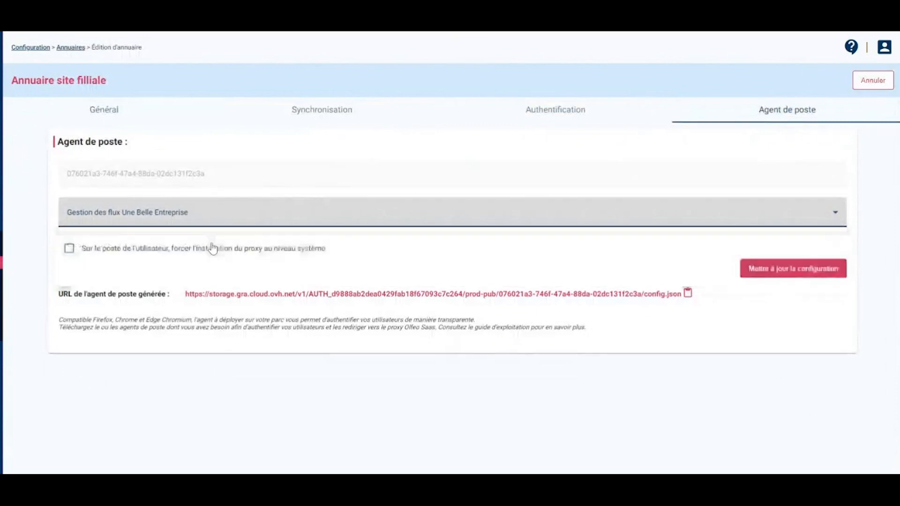
click(688, 293)
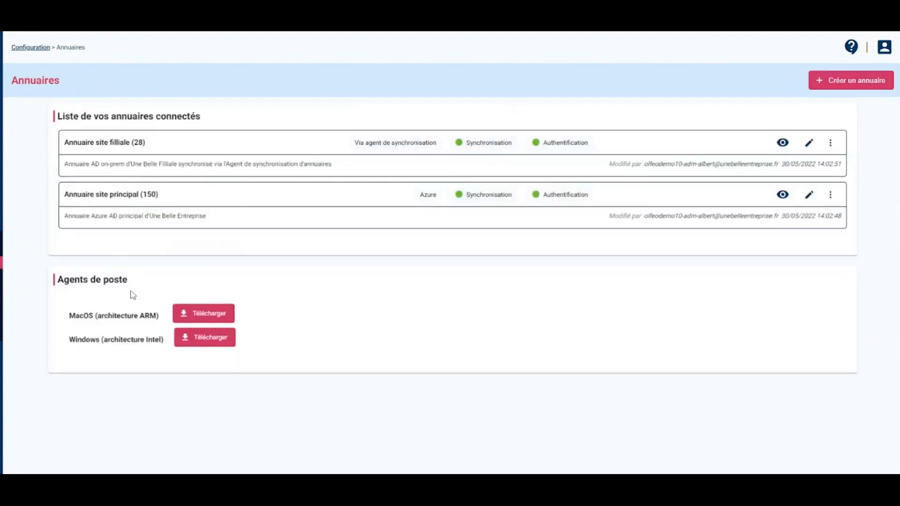
Examine the workstation agent downloads offered for Windows (architecture Intel) and MacOS (architecture ARM) on the directories page
drag(132, 339, 163, 339)
drag(76, 316, 127, 316)
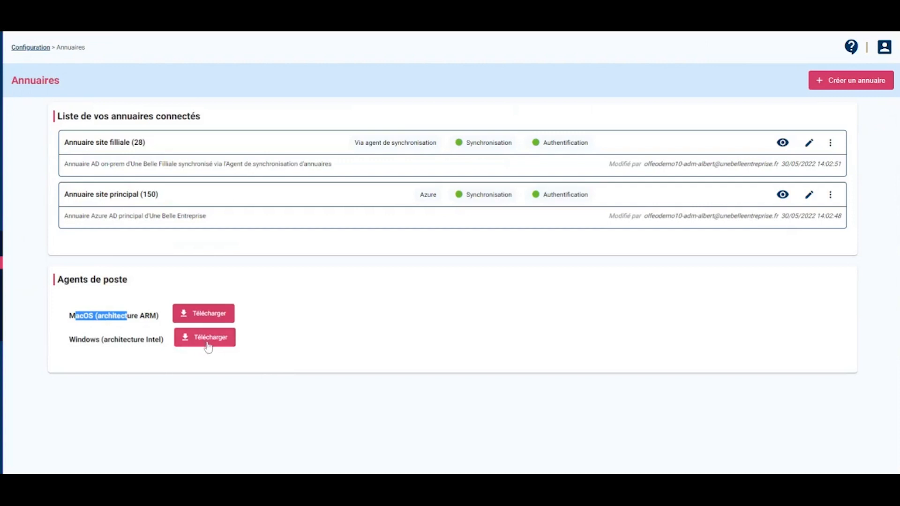
click(292, 338)
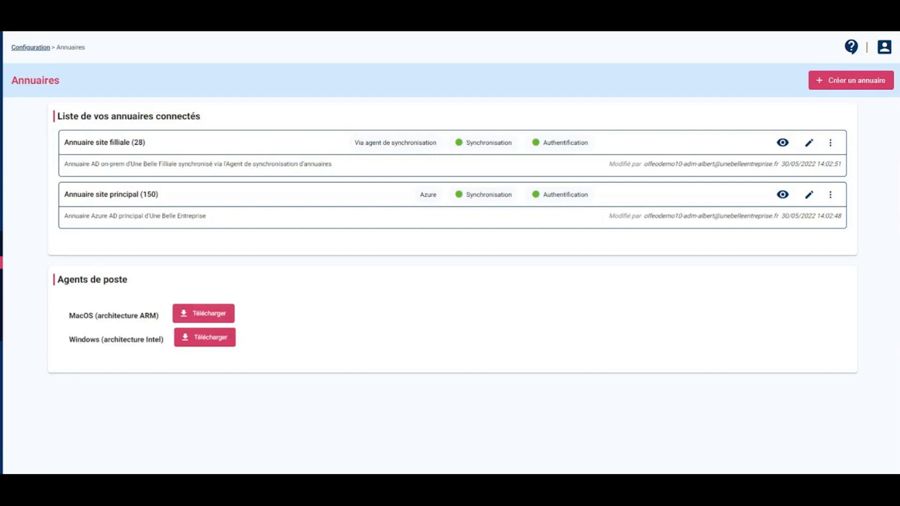
View the details of the proxy.pac "Gestion des flux Une Belle Entreprise" and return to the traffic management overview
click(1, 280)
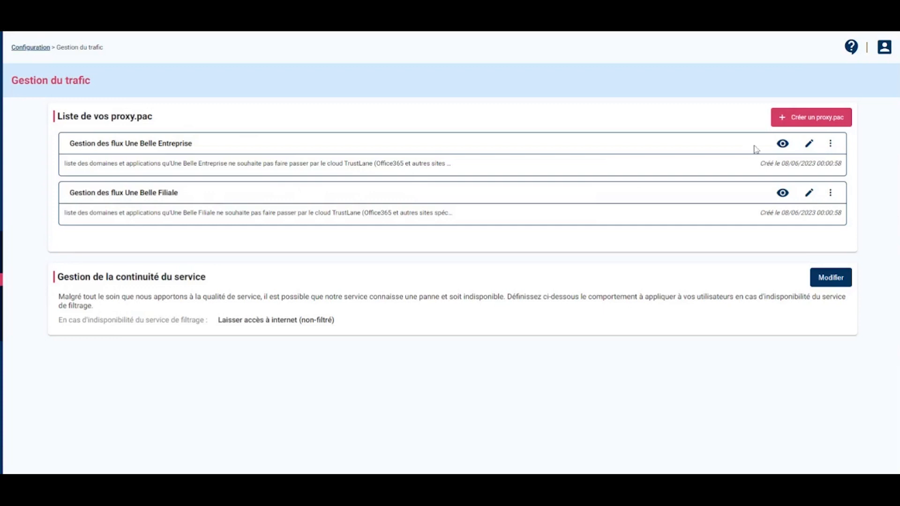
click(782, 145)
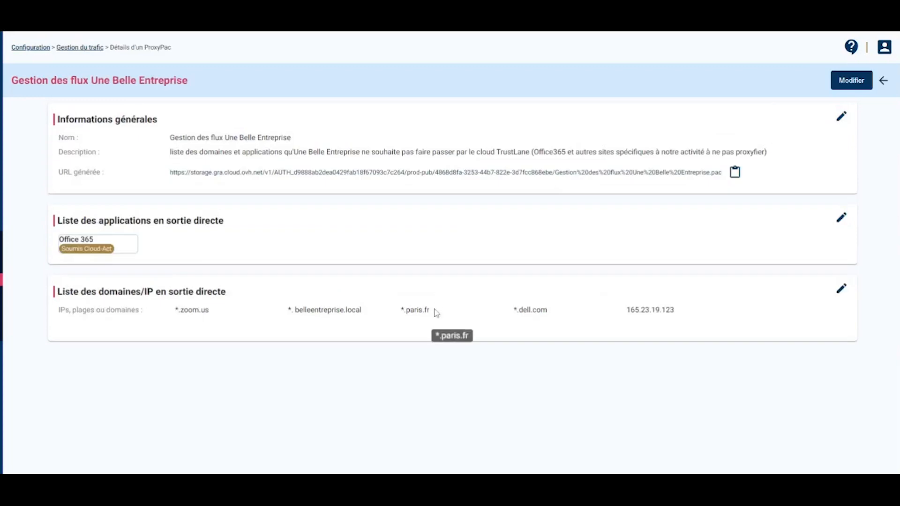
click(1, 280)
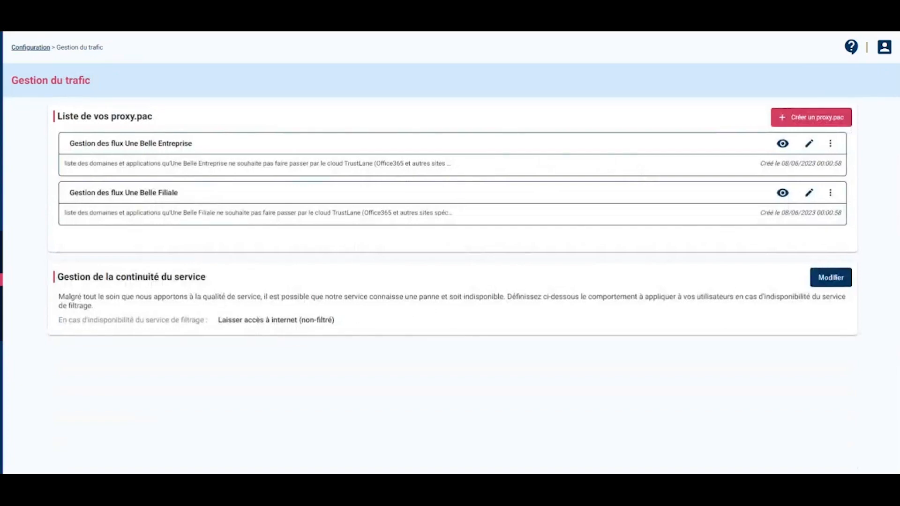
Examine the service continuity rules for an unavailable filtering service, including the option to block all internet access, and cancel the change
drag(125, 277, 206, 276)
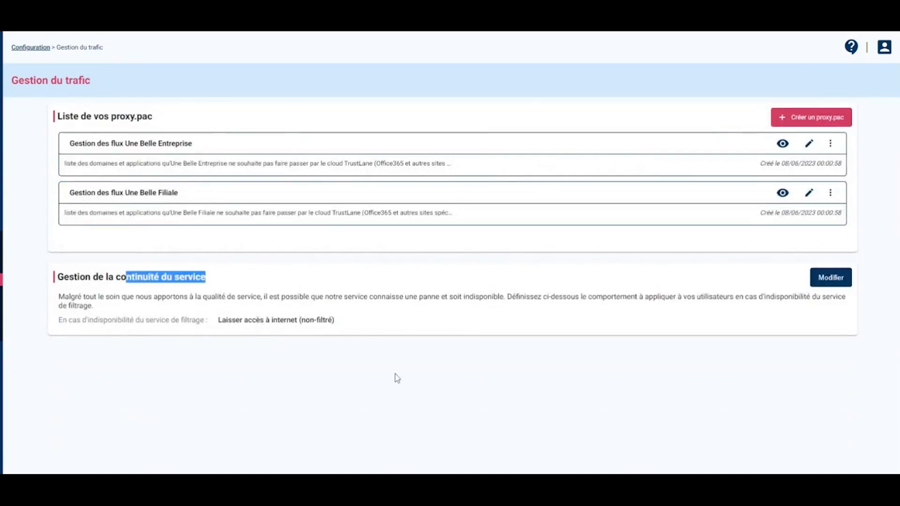
click(397, 378)
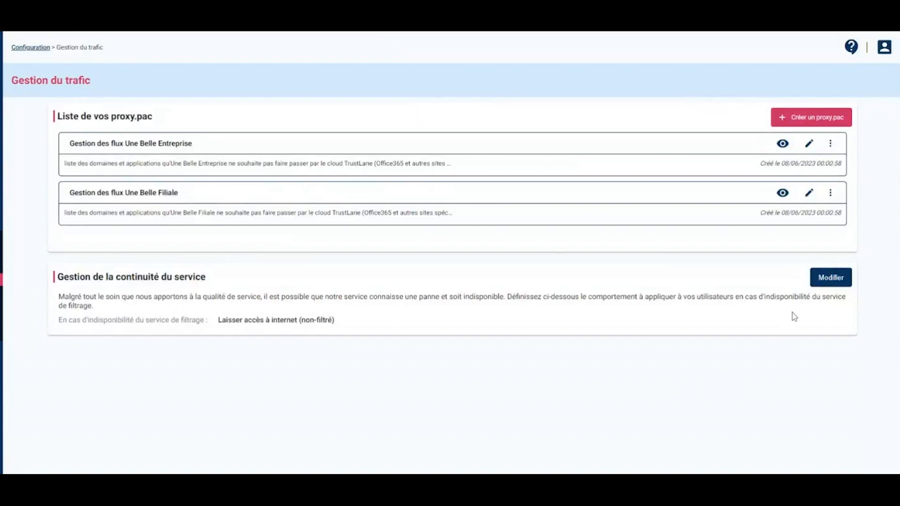
click(823, 281)
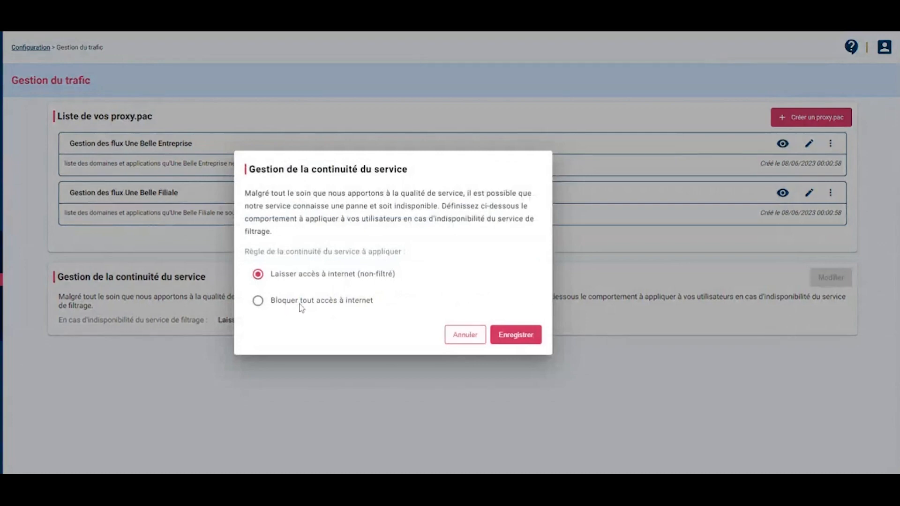
drag(297, 304, 380, 309)
click(459, 335)
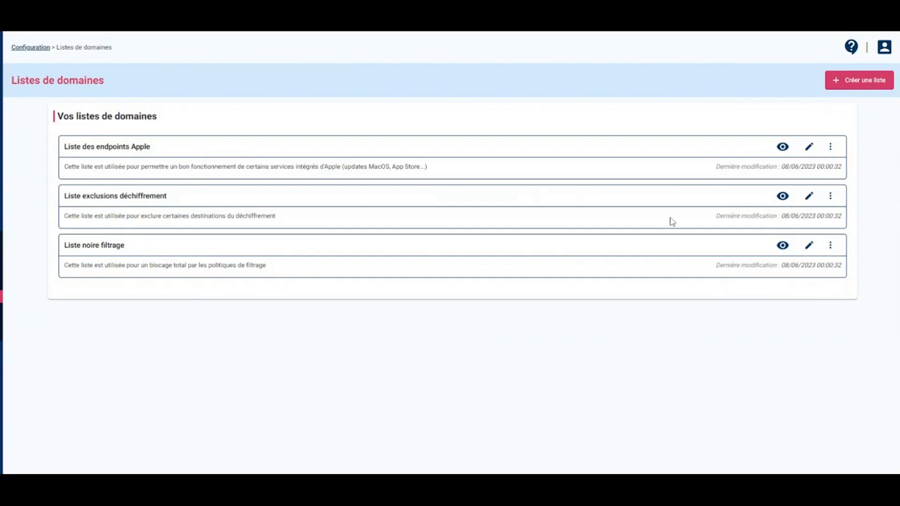
Open the domain list "Liste noire filtrage" for editing and go to its contents
click(809, 245)
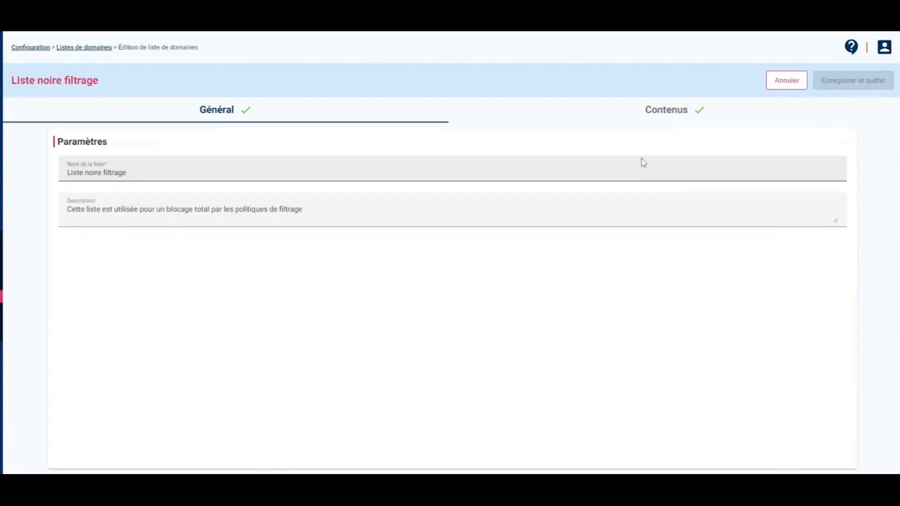
click(694, 121)
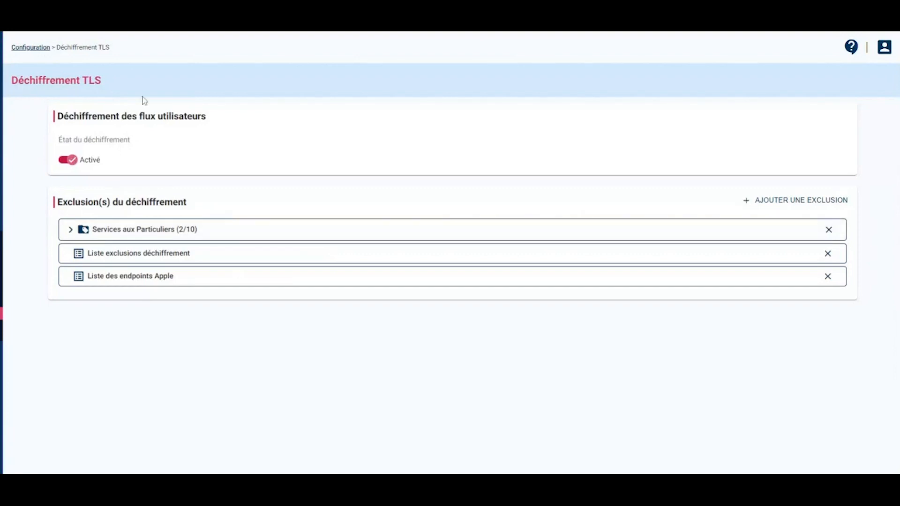
Check the TLS decryption deactivation warning without confirming it, and review the decryption exclusions, including the categories under Services aux Particuliers
click(71, 161)
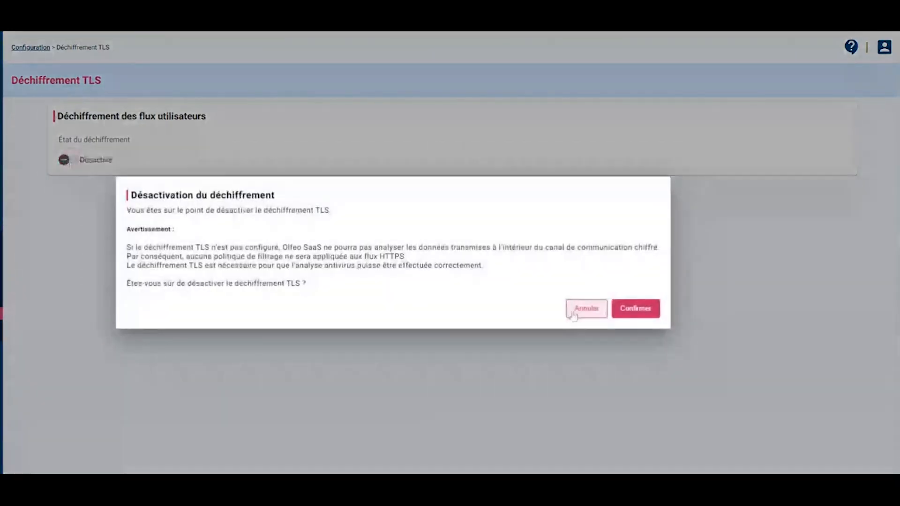
click(573, 313)
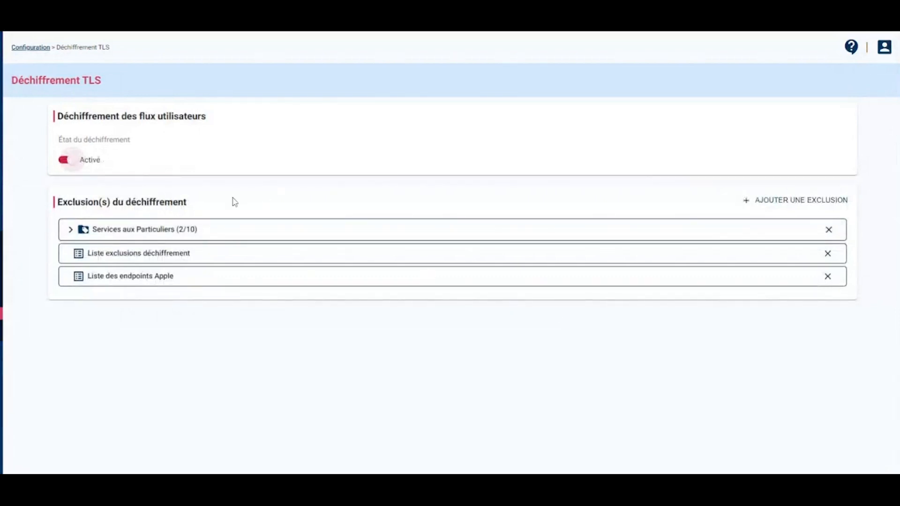
click(70, 230)
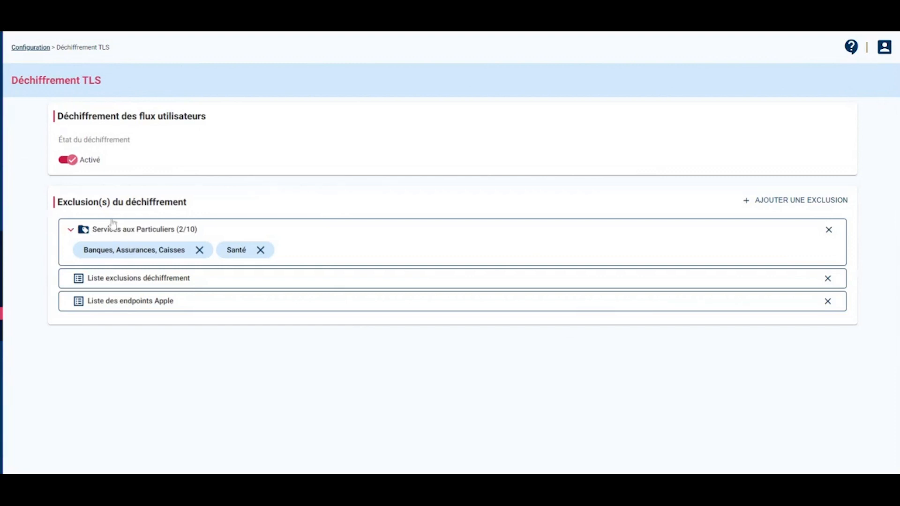
drag(189, 278, 104, 278)
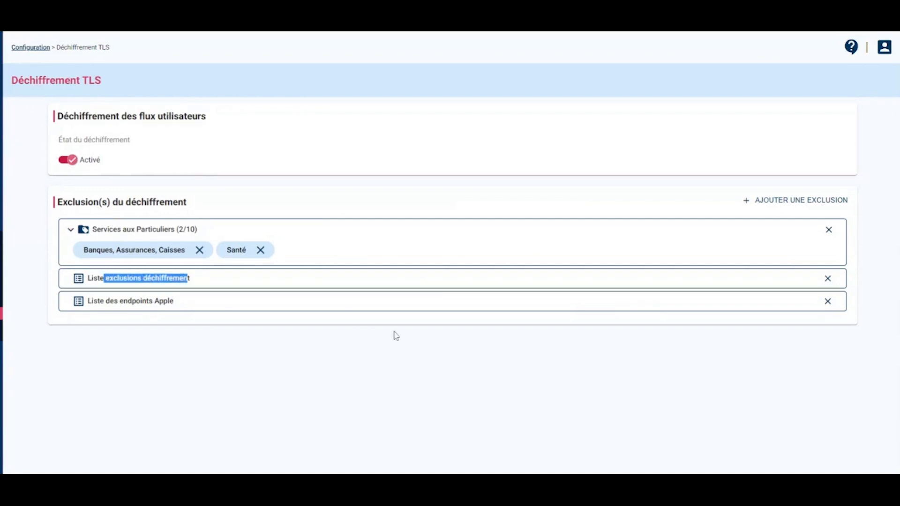
click(298, 350)
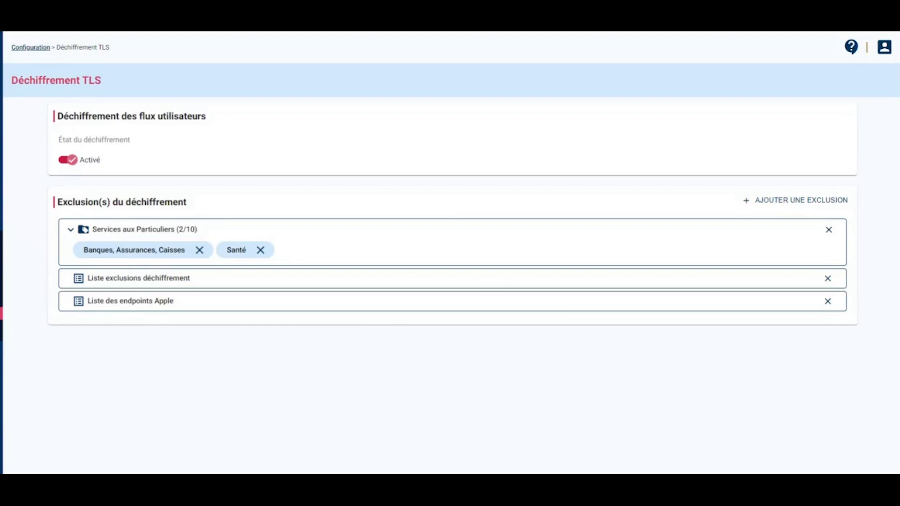
Open the antivirus configuration, request its deactivation to check the confirmation, and cancel
click(1, 331)
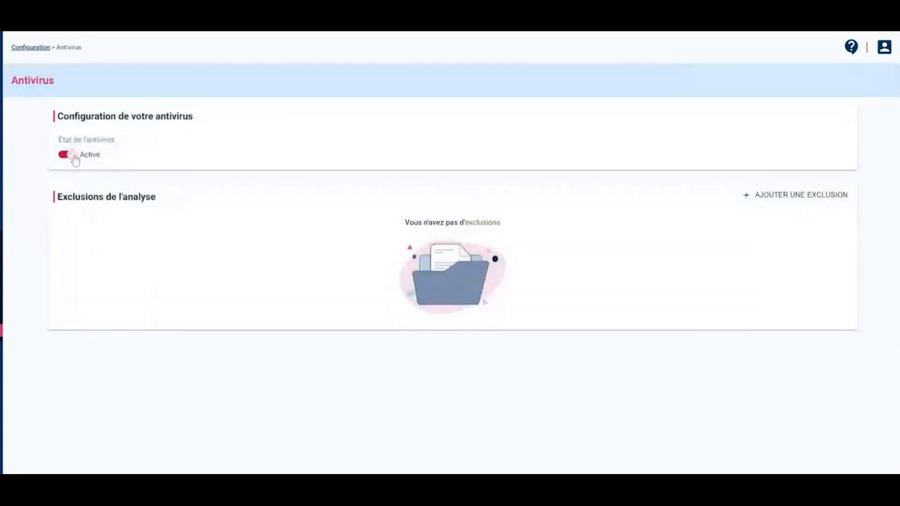
click(75, 160)
click(396, 286)
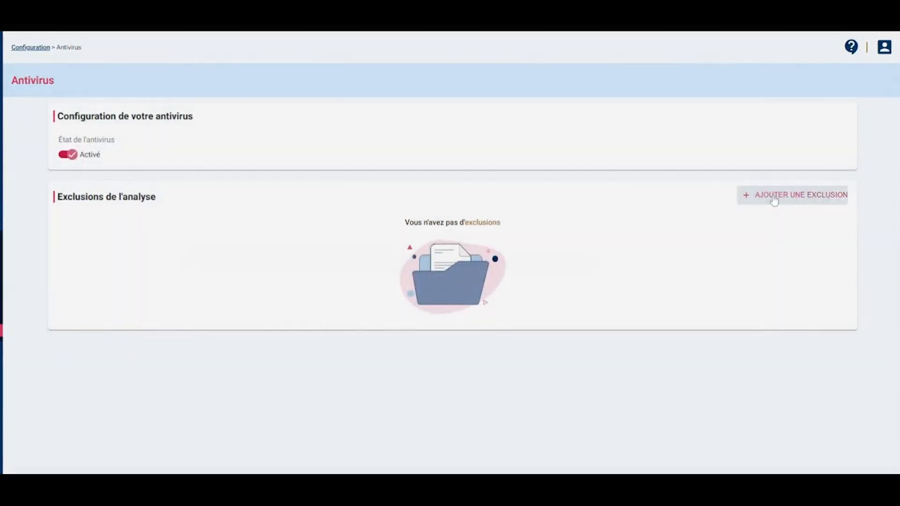
View the domain lists available as antivirus analysis exclusions and cancel without selecting any
click(774, 197)
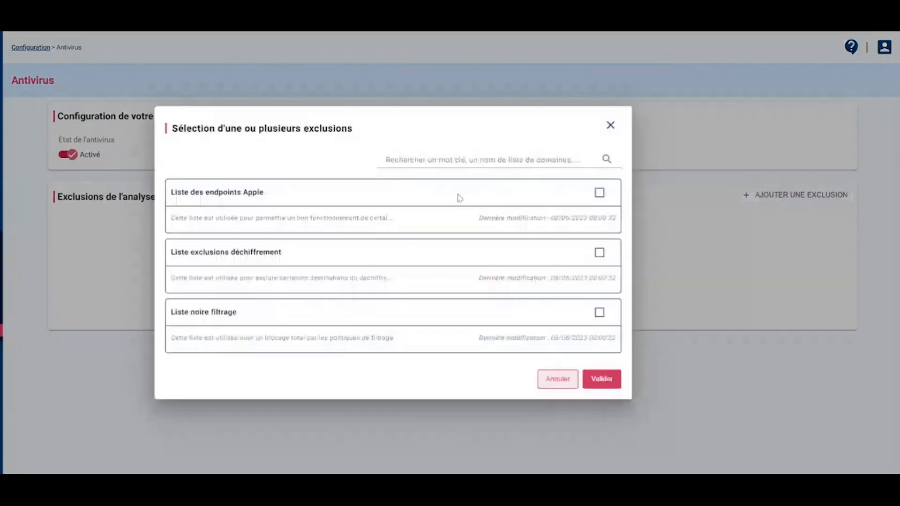
click(555, 379)
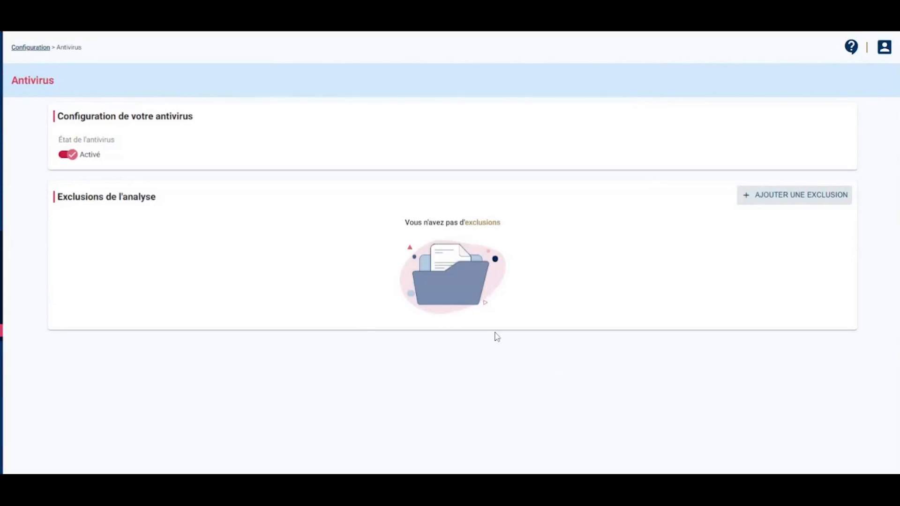
drag(148, 116, 197, 115)
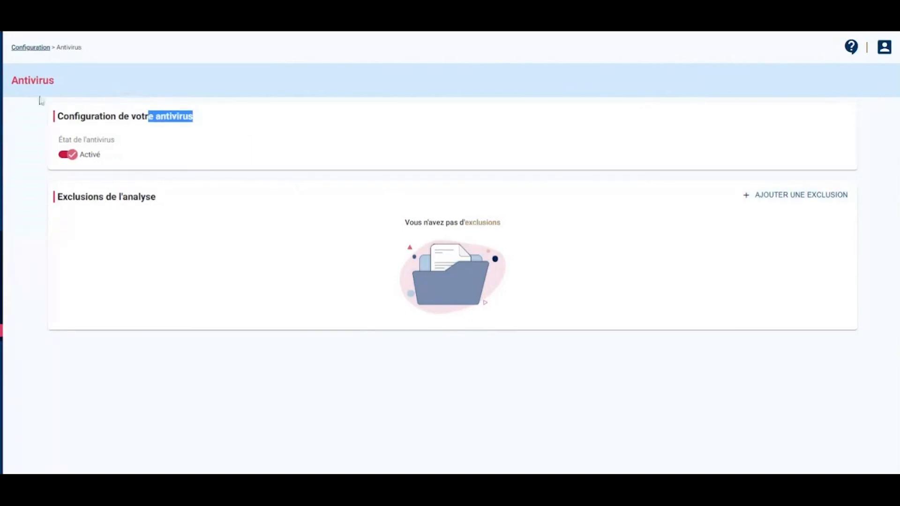
Open the filtering policies and review their order of application, starting with Politique des services SSI & Audit (tous sites)
click(2, 105)
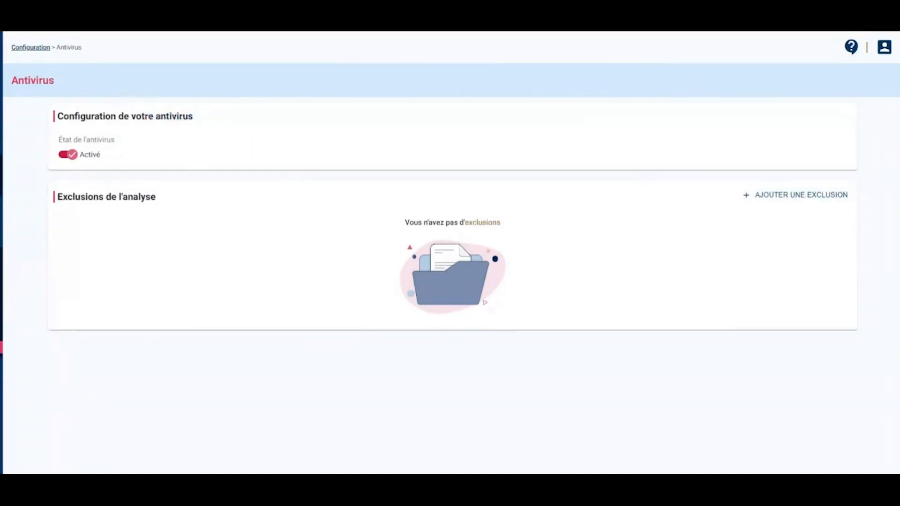
click(1, 186)
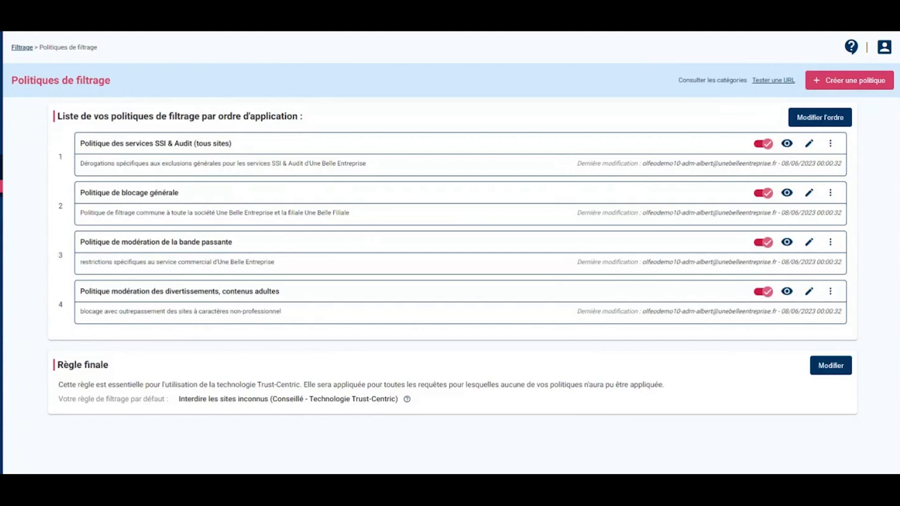
drag(85, 143, 167, 143)
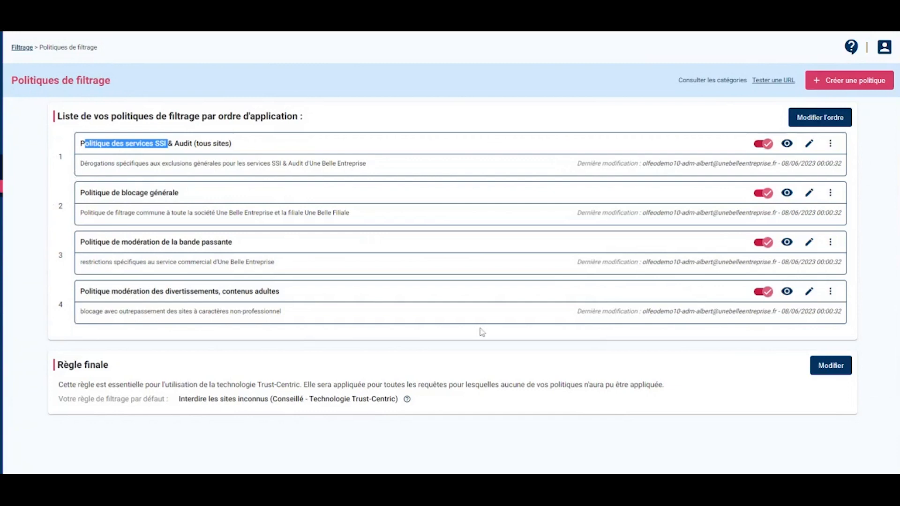
Deactivate Politique des services SSI & Audit (tous sites) and activate it again
click(763, 145)
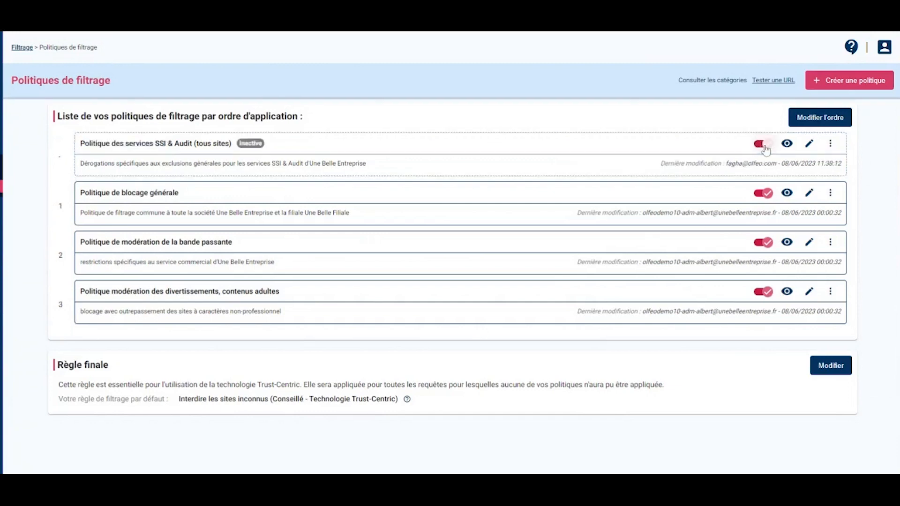
click(763, 147)
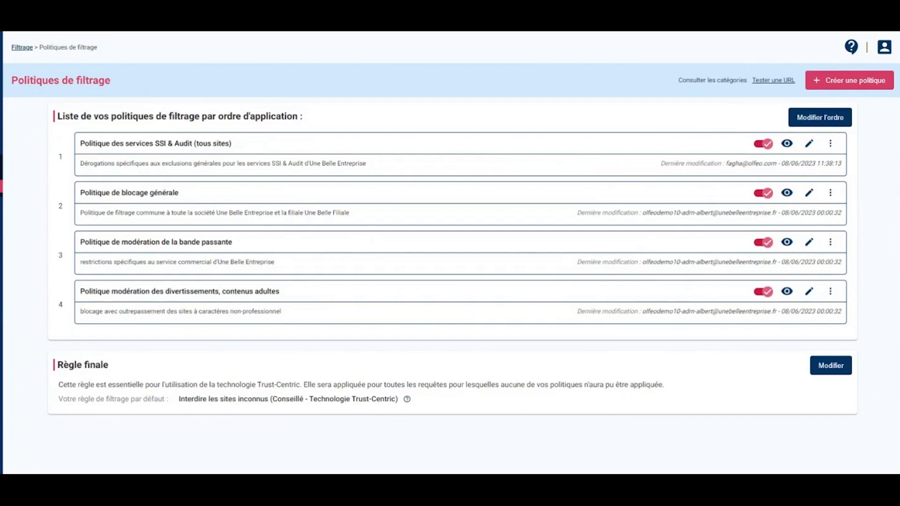
View the choices for the final web filtering rule and cancel without changing it
click(830, 373)
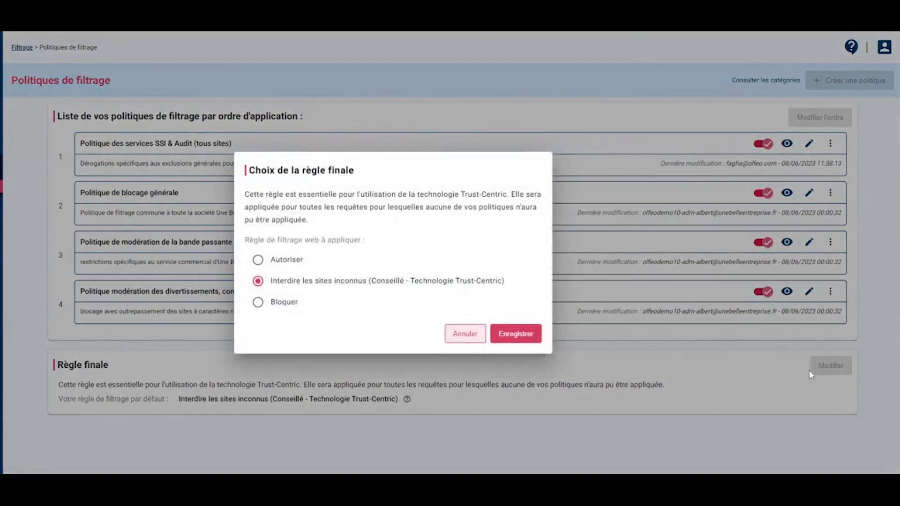
click(471, 334)
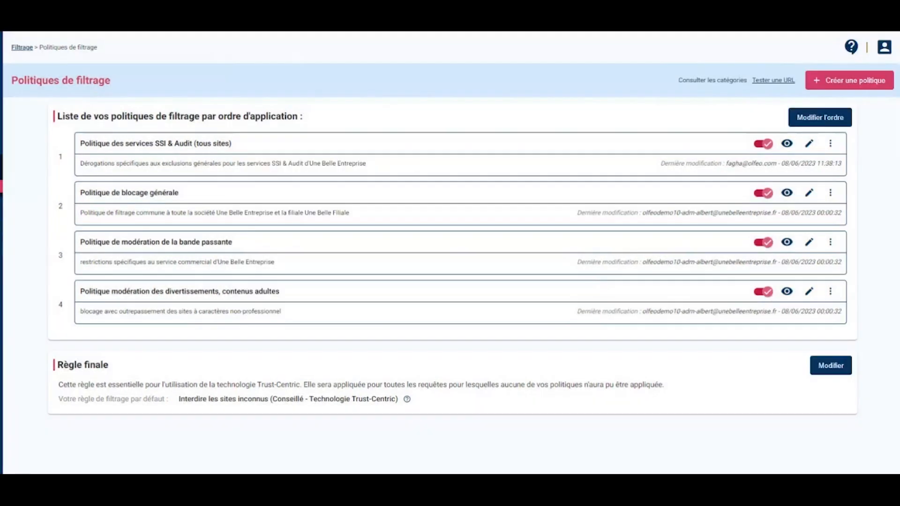
Open Politique des services SSI & Audit (tous sites) for editing and review its general information, selected population and rule definition
click(806, 144)
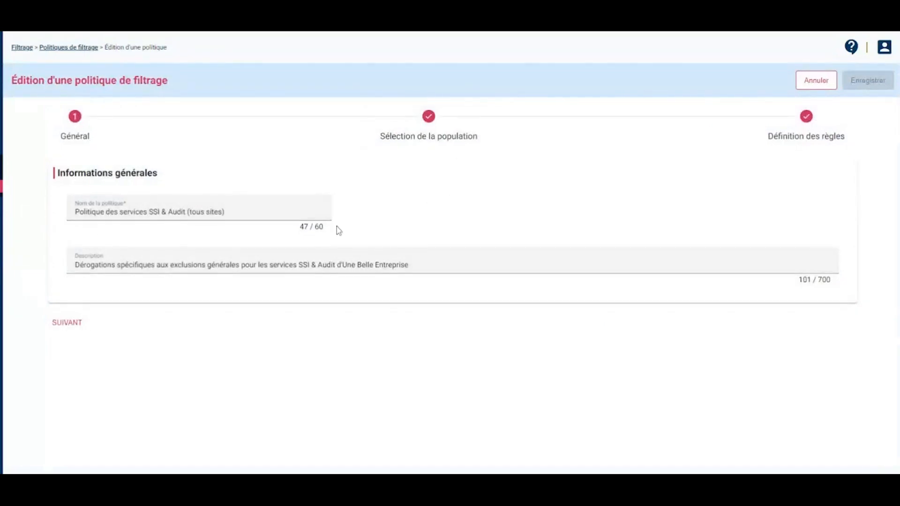
click(70, 331)
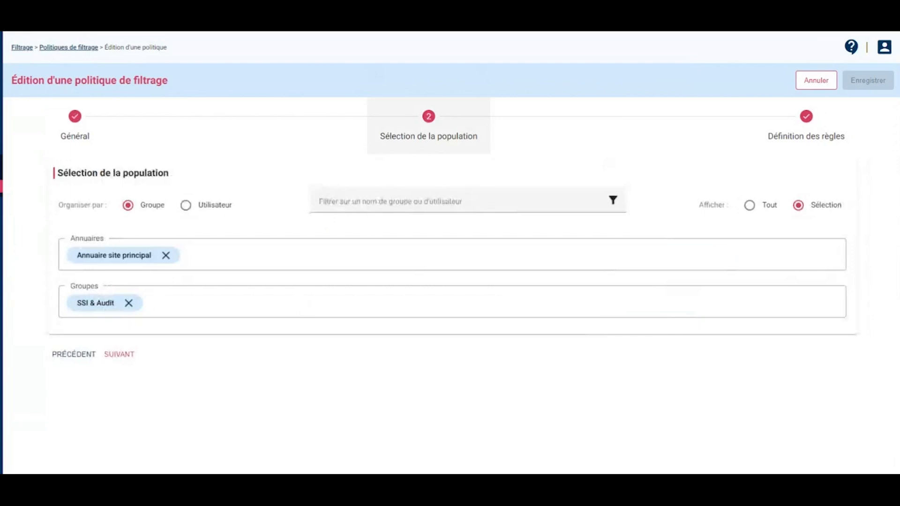
click(814, 117)
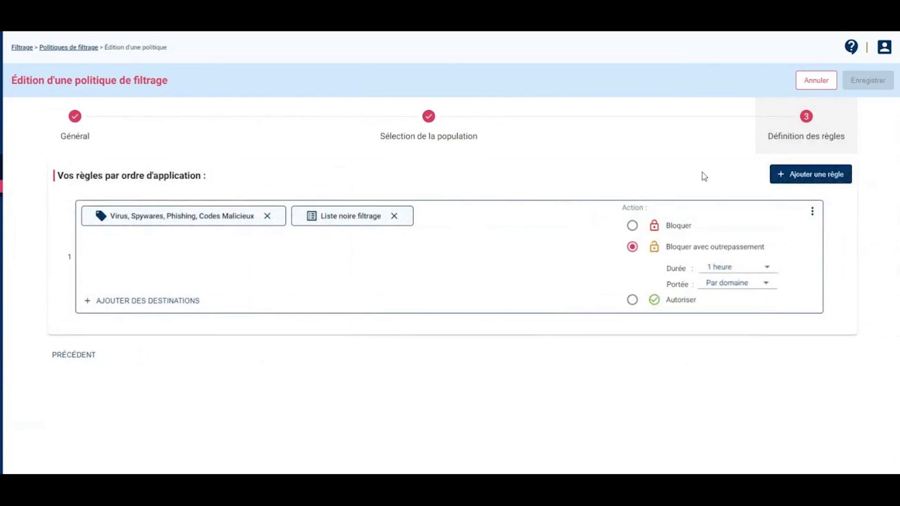
Open the rule's destination selection and examine the Risque Pénal categories, including the Peer to Peer and Alcool et Tabac Condamnés par la Loi Française descriptions
click(139, 303)
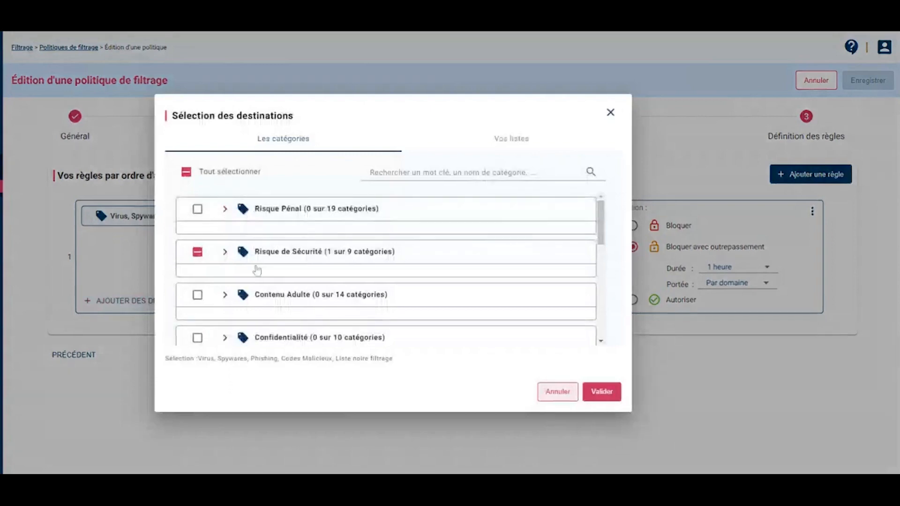
scroll(256, 271, down, 1)
scroll(256, 270, down, 5)
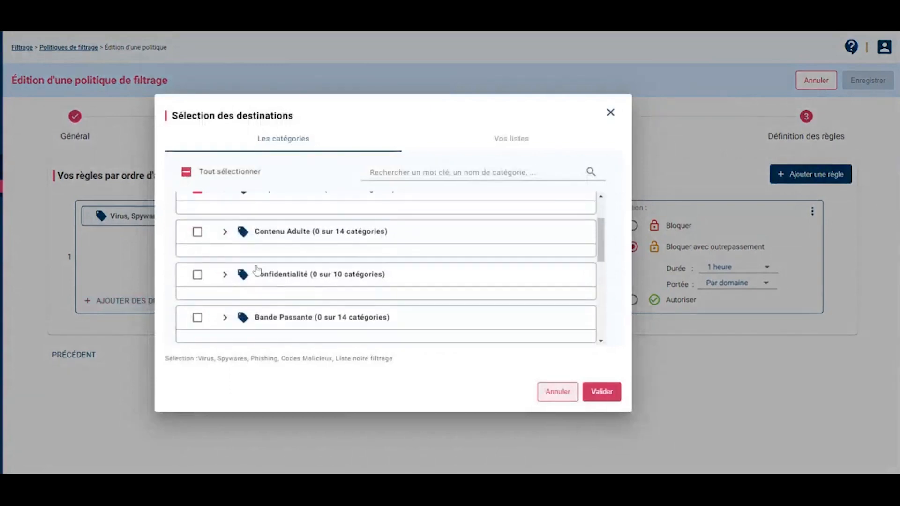
scroll(257, 271, up, 5)
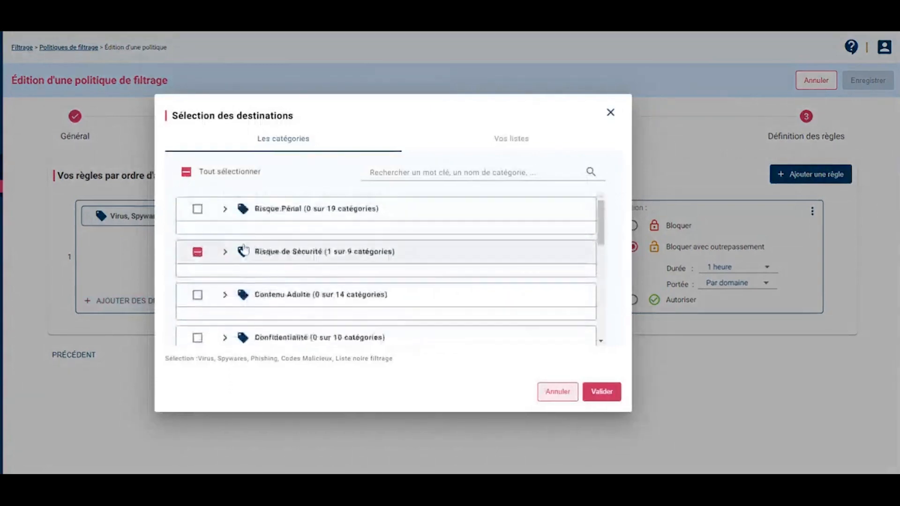
click(225, 209)
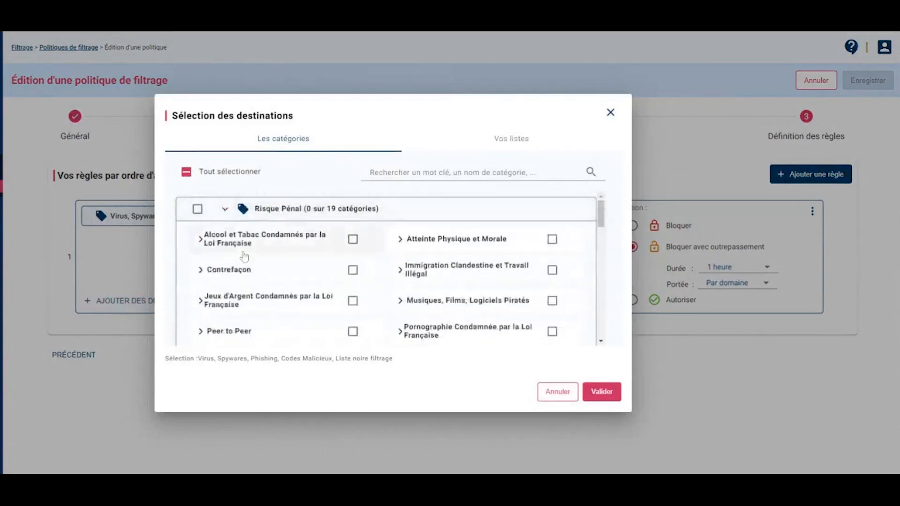
scroll(287, 283, down, 3)
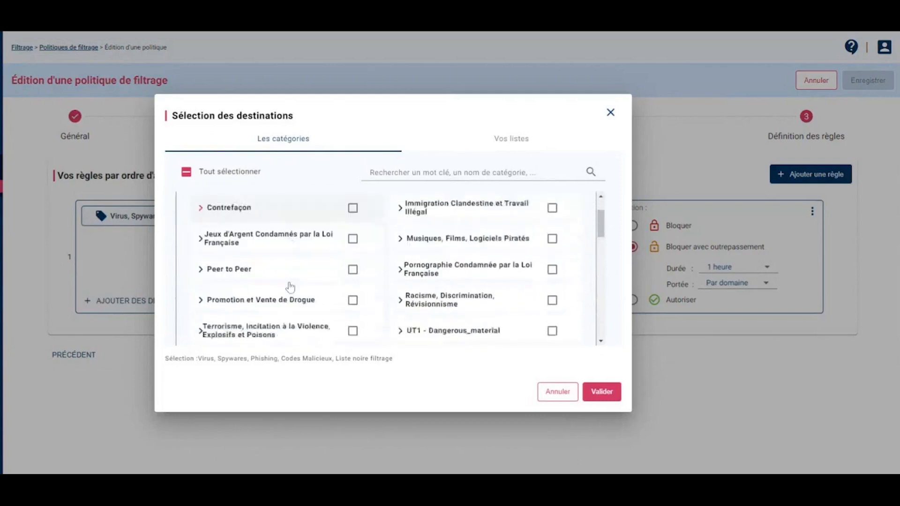
scroll(221, 293, up, 1)
click(220, 291)
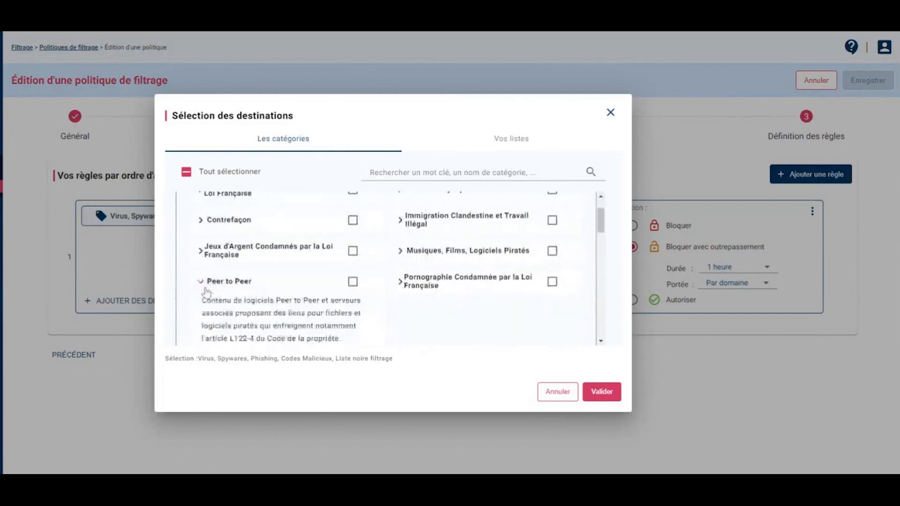
scroll(208, 292, down, 2)
scroll(207, 291, up, 4)
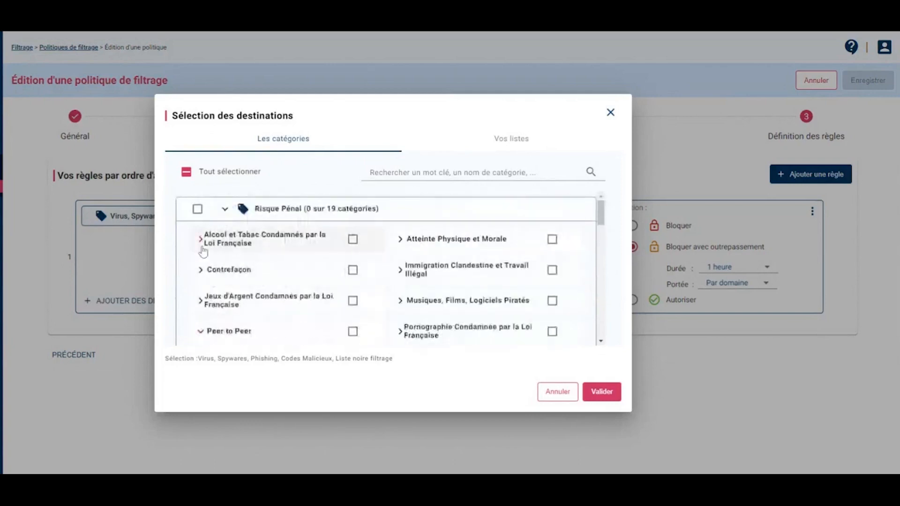
click(220, 238)
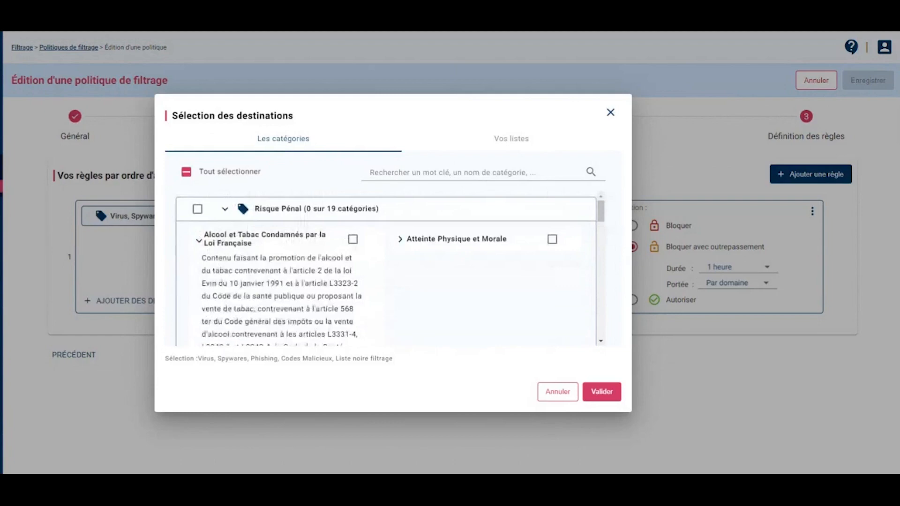
click(225, 209)
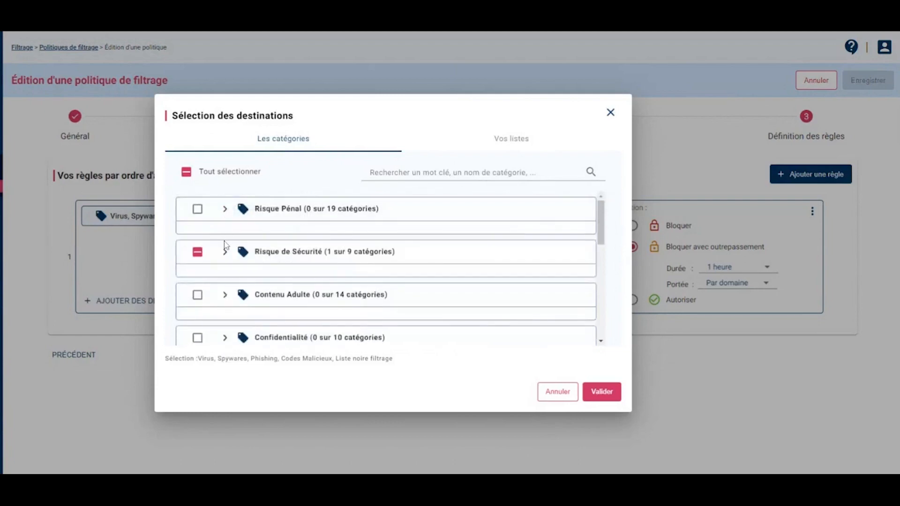
Examine the Risque de Sécurité categories available as rule destinations and collapse them again
click(225, 249)
scroll(255, 281, down, 3)
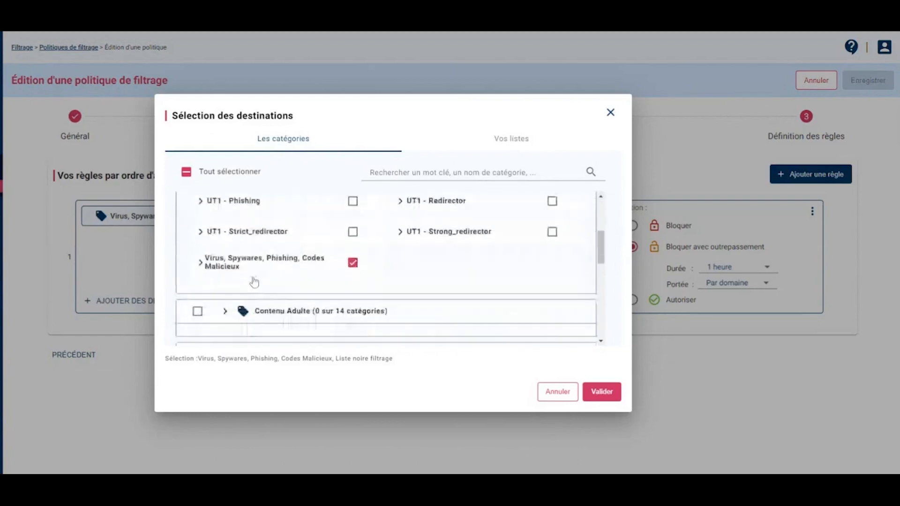
scroll(253, 281, up, 3)
click(225, 252)
Try adding IP Non Classée and URL Non Classée from the Autres categories, view the domain lists, and cancel the destination selection
scroll(261, 301, down, 4)
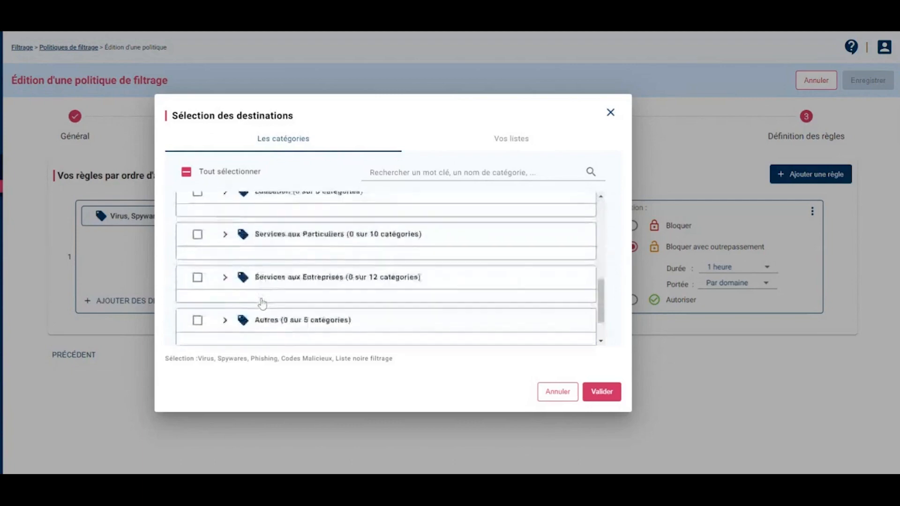
scroll(262, 304, down, 1)
click(232, 279)
scroll(236, 300, down, 1)
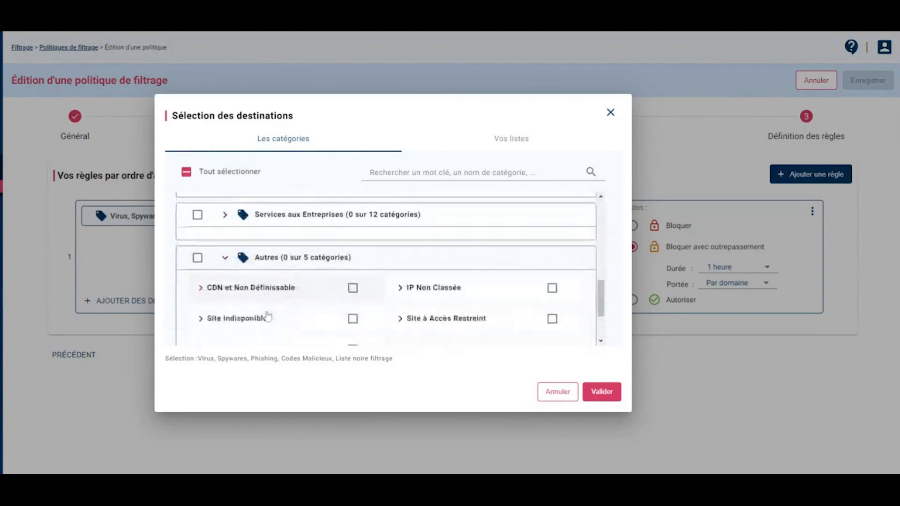
click(552, 280)
scroll(353, 311, down, 1)
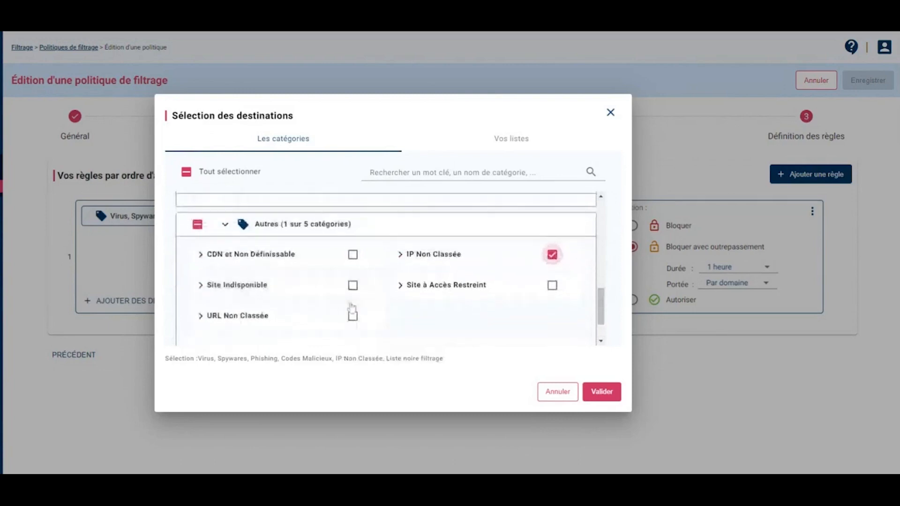
click(353, 316)
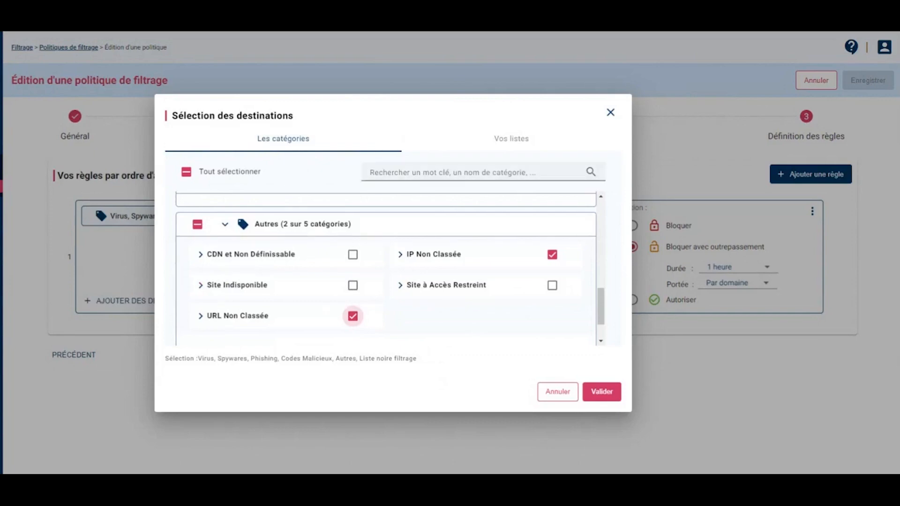
click(514, 140)
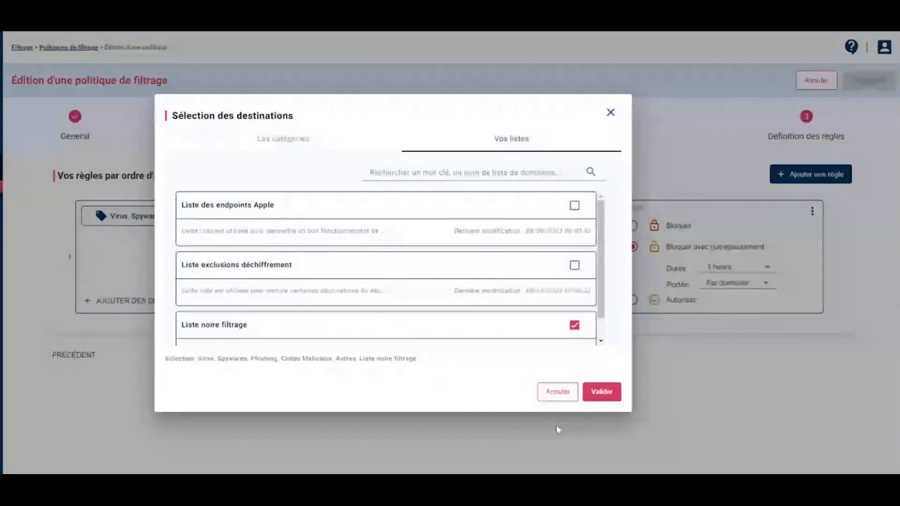
click(565, 397)
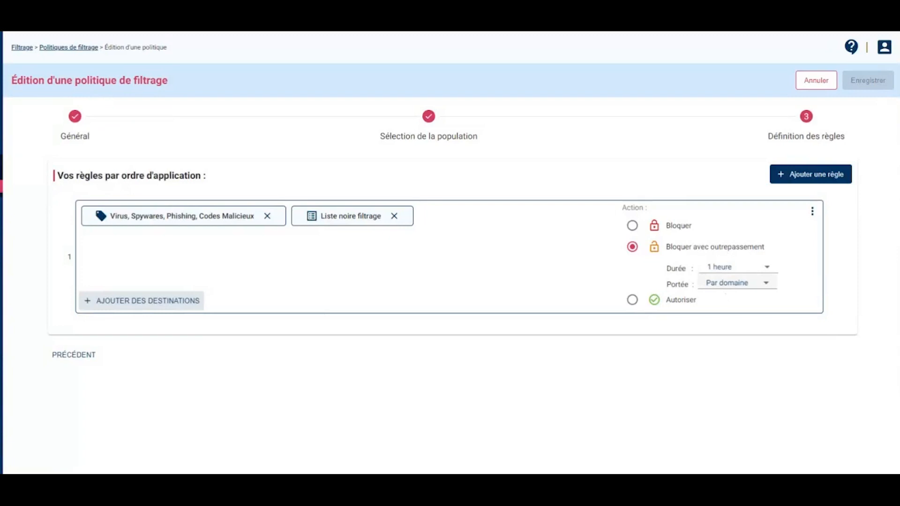
View the duration and scope choices of Bloquer avec outrepassement and return to the filtering policies without changing the rule
click(756, 269)
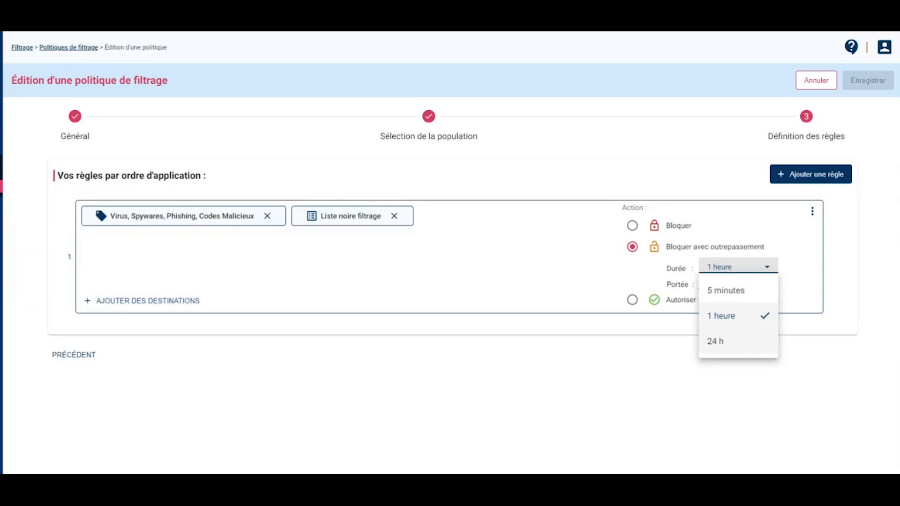
click(544, 305)
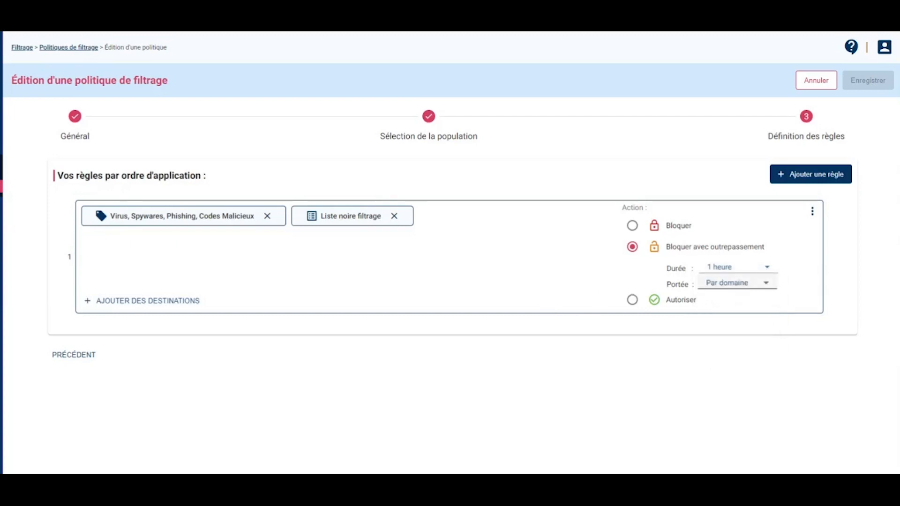
click(734, 282)
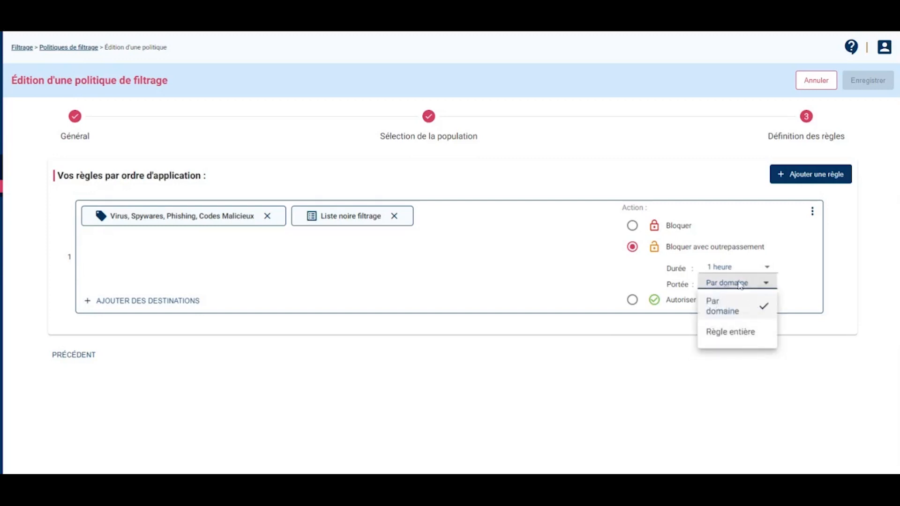
click(259, 252)
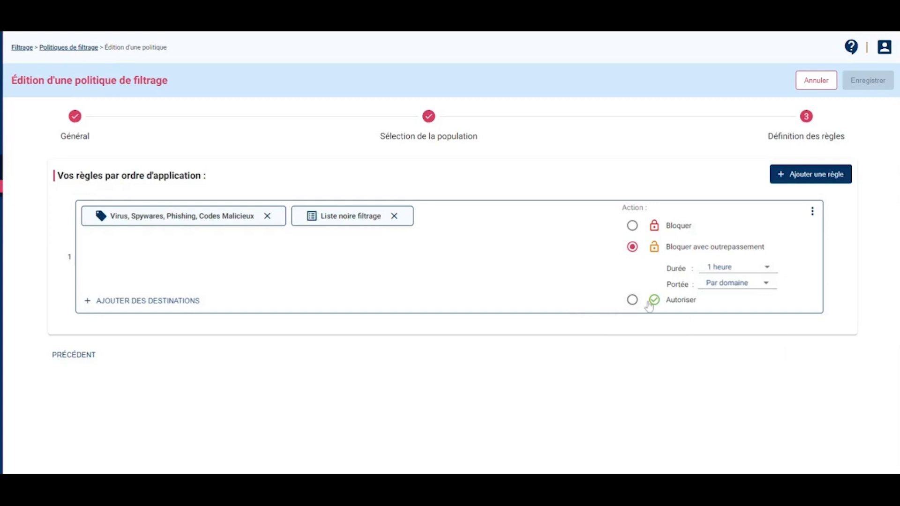
click(799, 175)
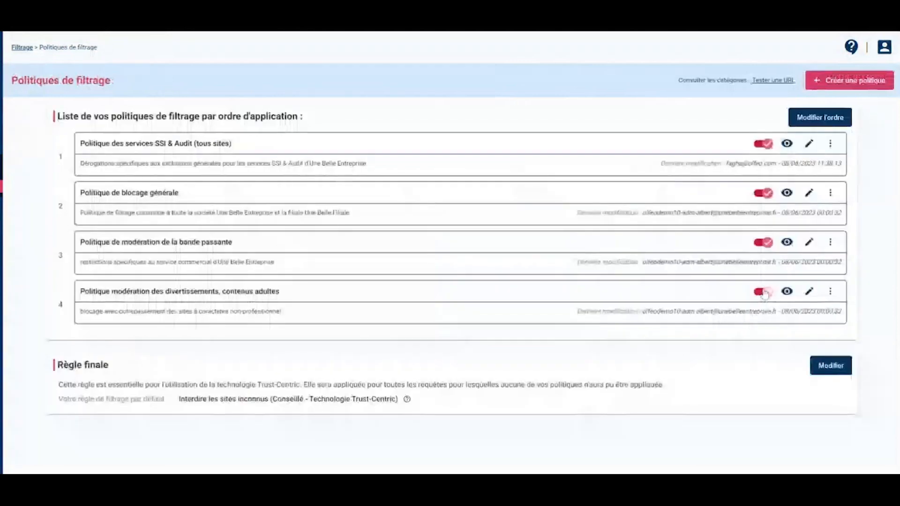
Deactivate the filtering policy Politique modération des divertissements, contenus adultes
click(763, 291)
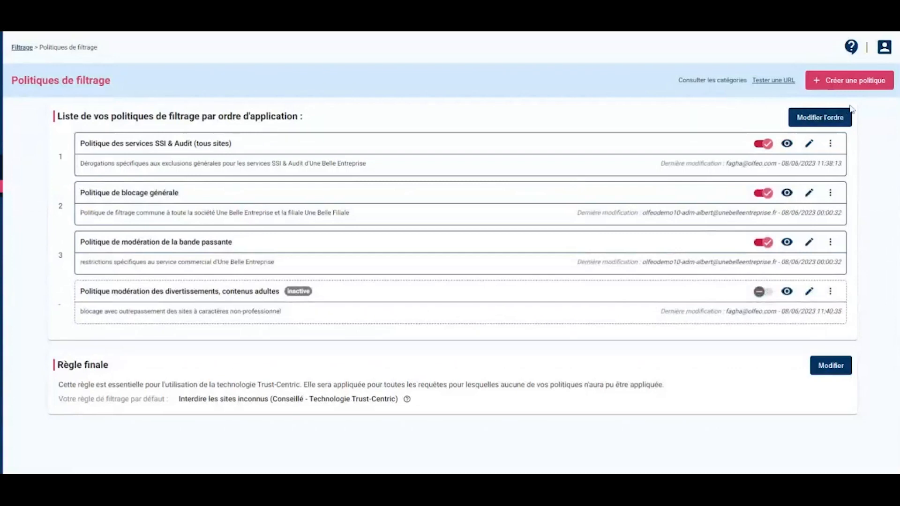
Try moving Politique modération des divertissements, contenus adultes to second place and activating it, and cancel the reordering
click(840, 117)
drag(67, 281, 70, 190)
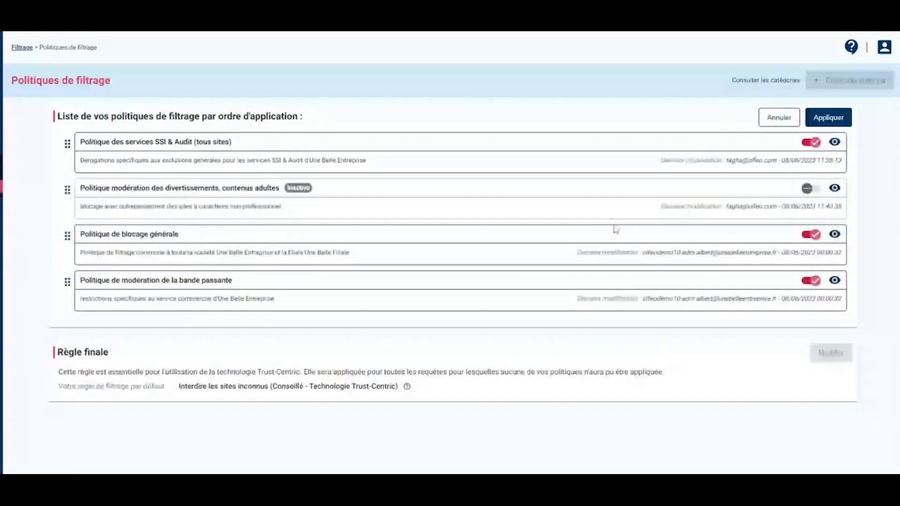
click(807, 188)
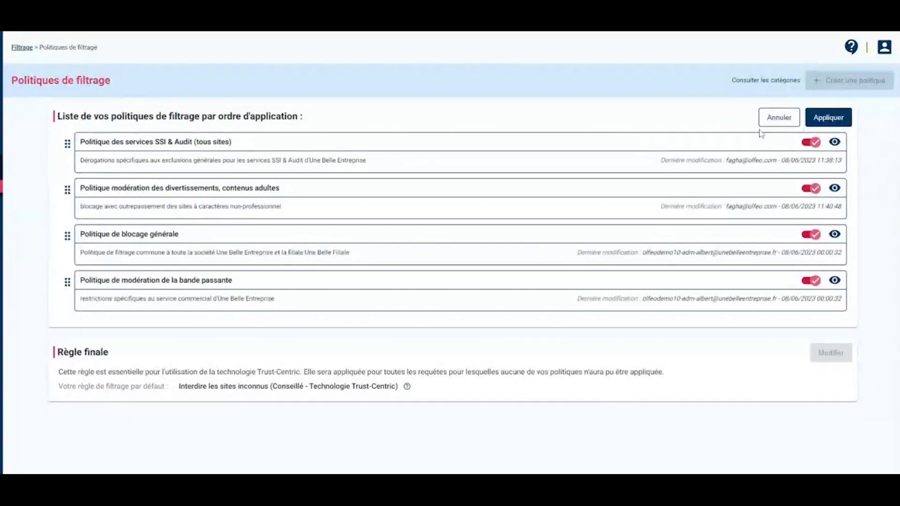
click(777, 122)
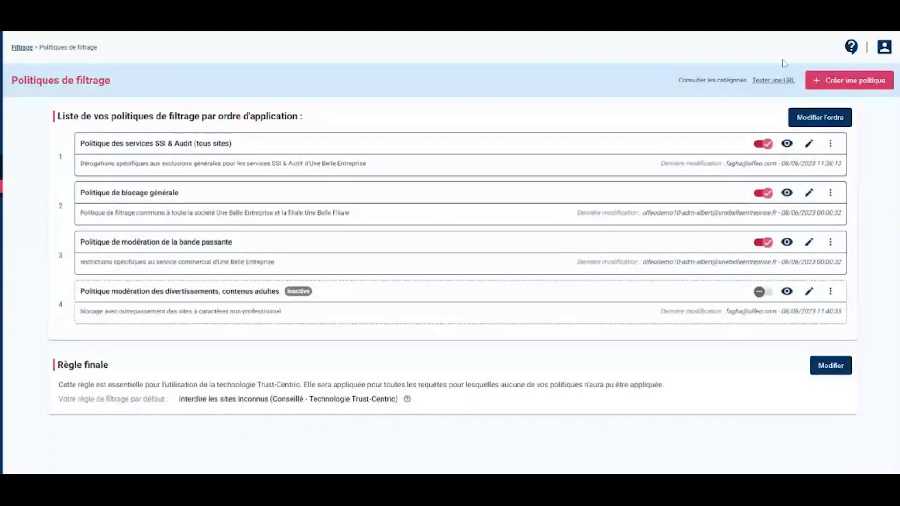
Open the URL test for the filtering policies and close it without testing an address
click(761, 81)
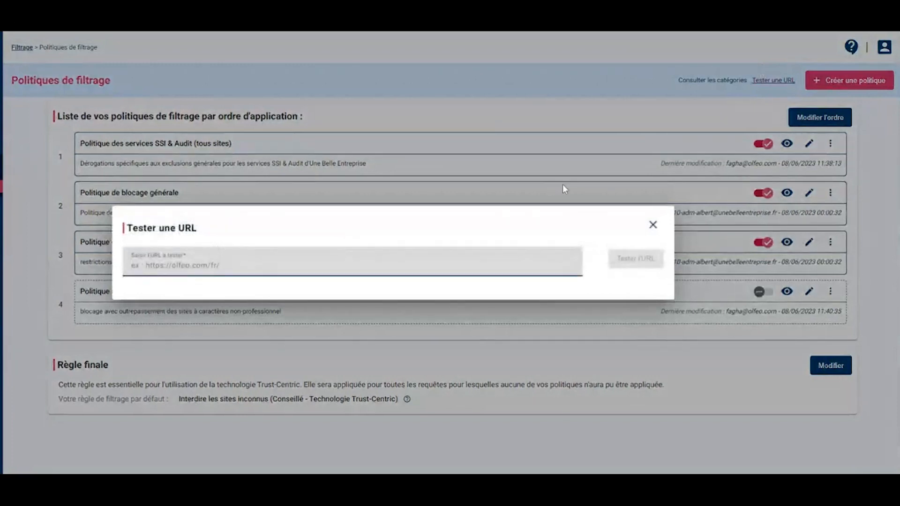
click(653, 225)
click(652, 226)
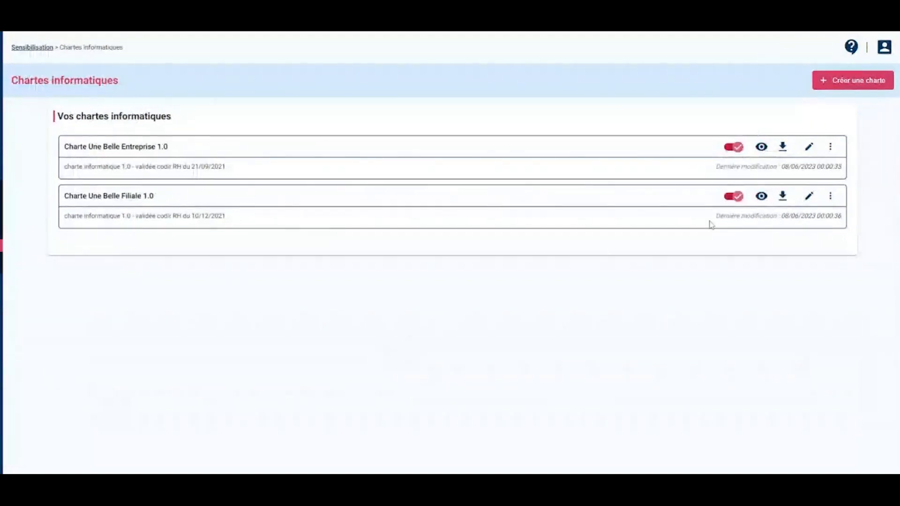
Open the details of Charte Une Belle Entreprise 1.0 and review its signatories, selected population and page content
click(761, 147)
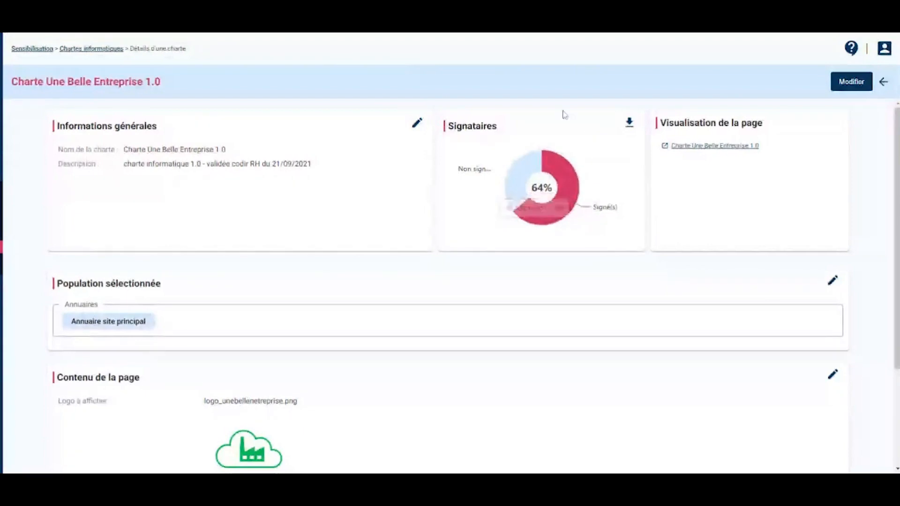
mouse_move(532, 188)
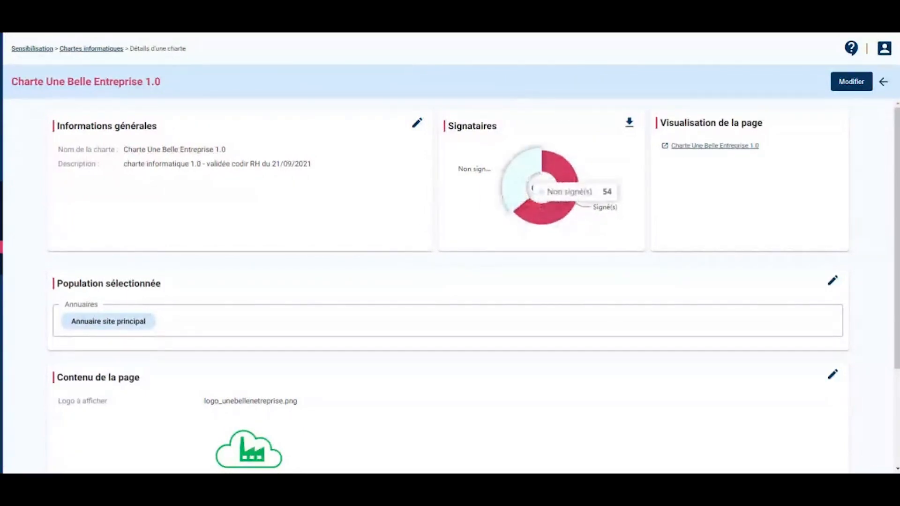
mouse_move(539, 211)
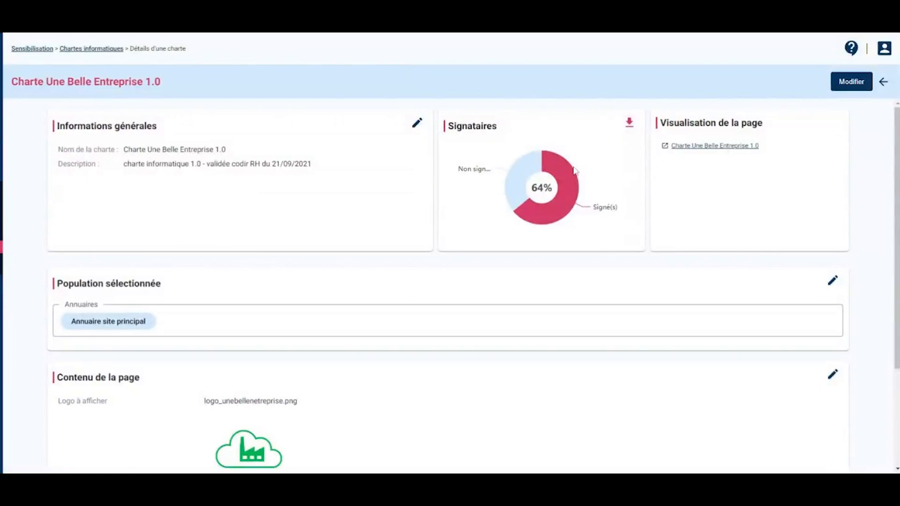
scroll(515, 238, down, 2)
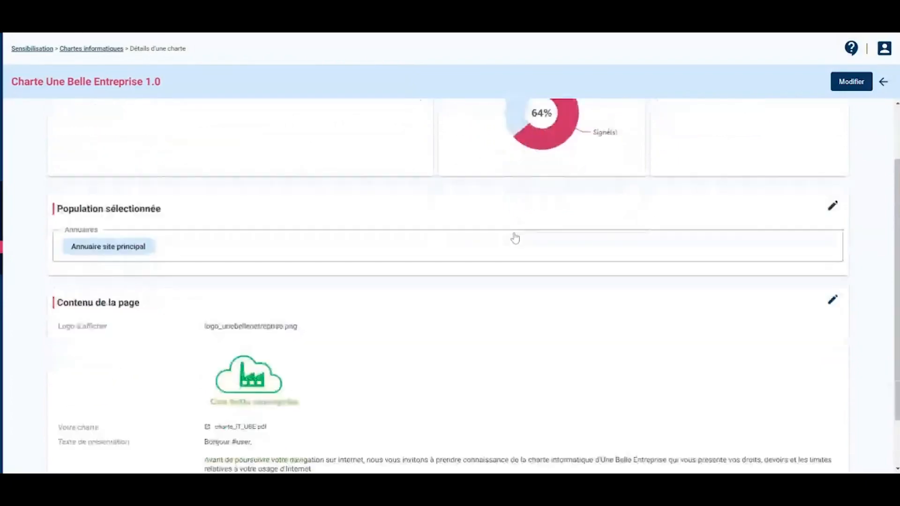
scroll(566, 238, up, 3)
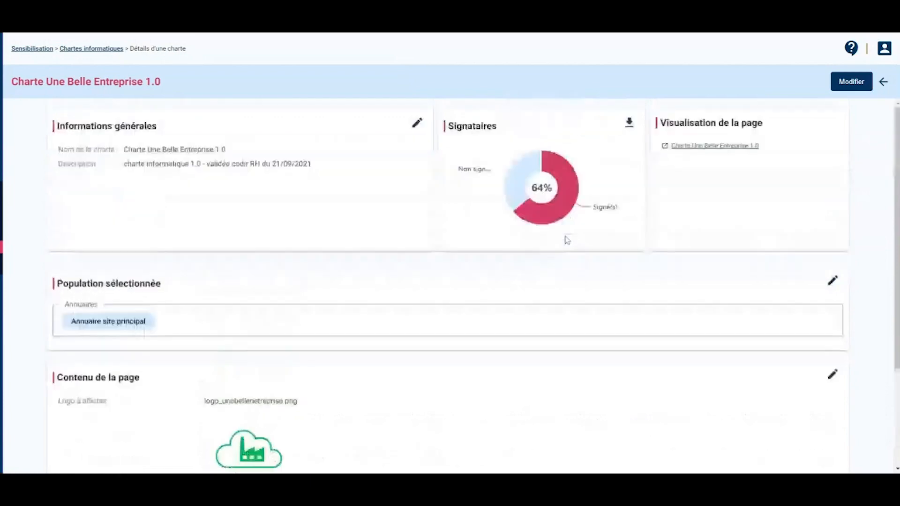
Review the remaining page content of Charte Une Belle Entreprise 1.0, including its presentation text and validation button label
scroll(548, 229, down, 1)
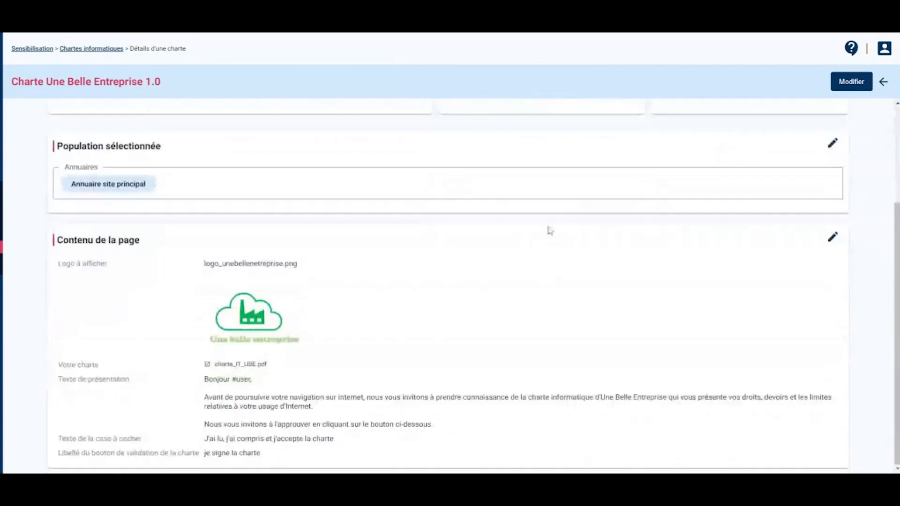
scroll(348, 298, up, 1)
scroll(347, 299, up, 1)
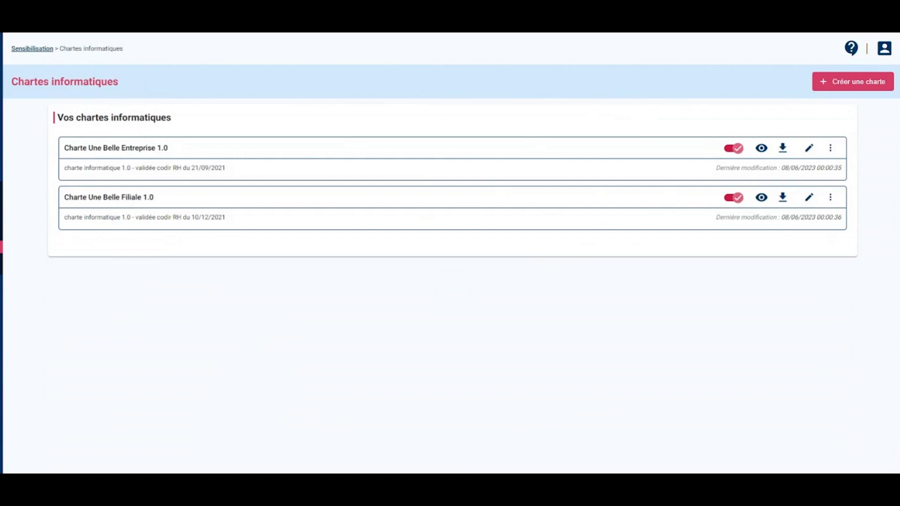
Open the awareness page Risques pénaux et risques de sécurité for editing, review its destinations and displayed texts, and save it
click(2, 230)
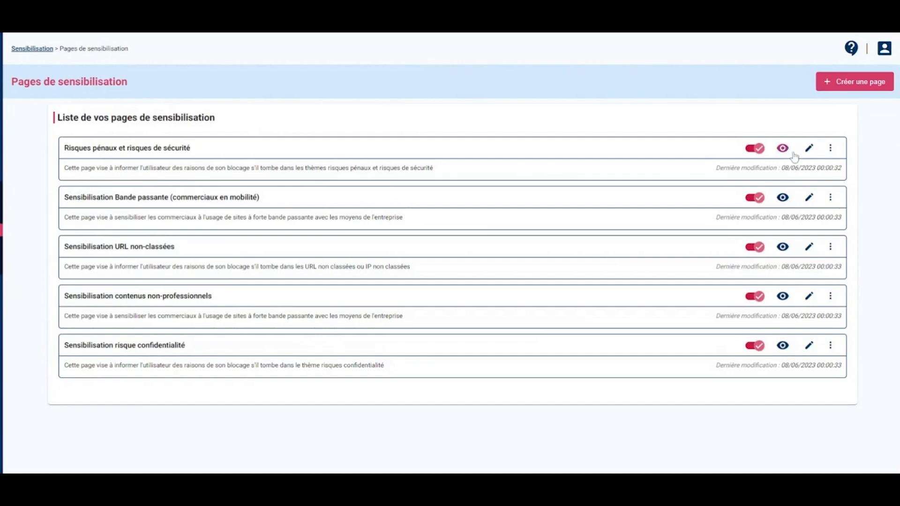
click(810, 150)
click(451, 137)
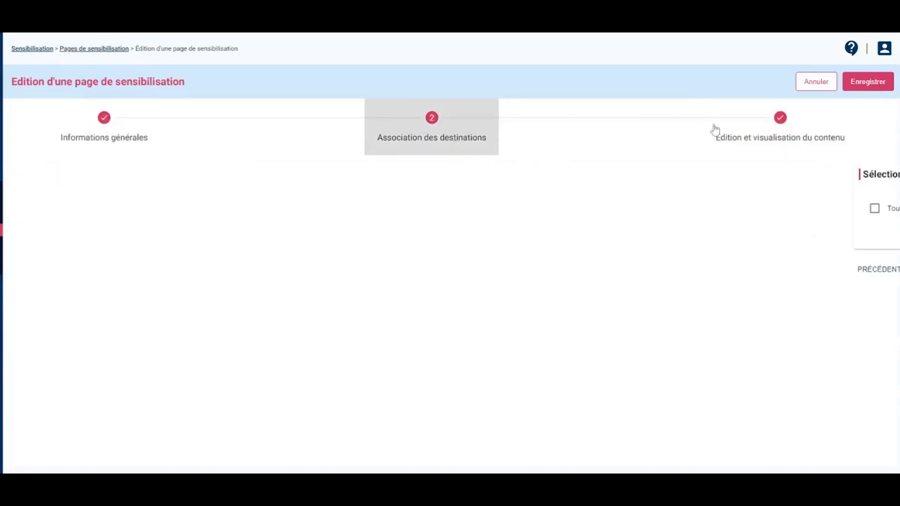
click(714, 115)
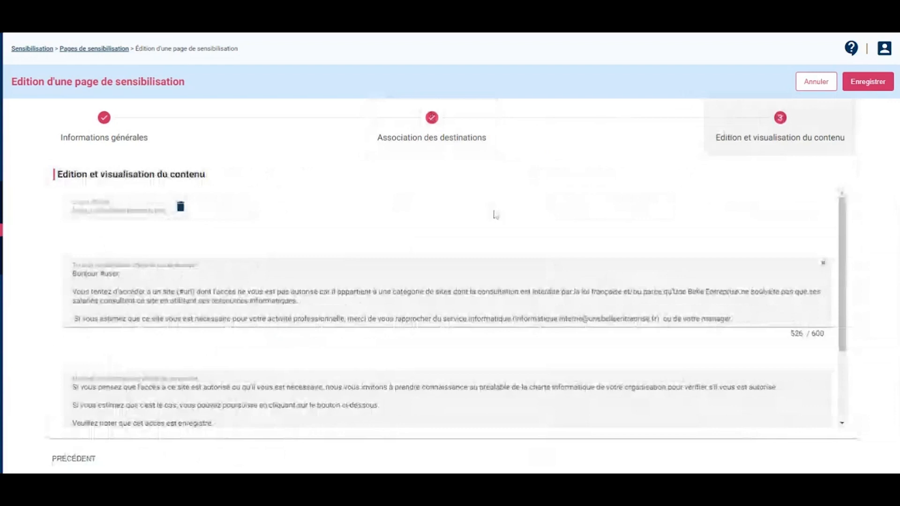
click(150, 274)
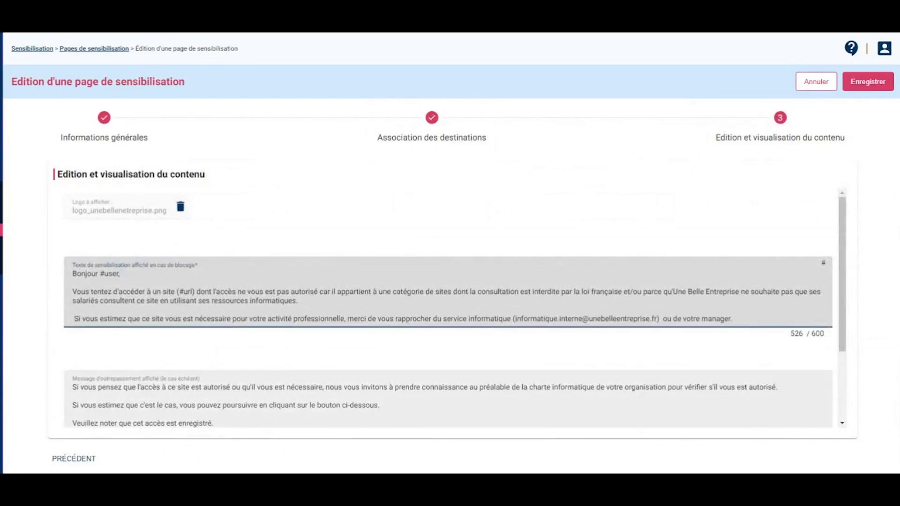
scroll(55, 361, down, 2)
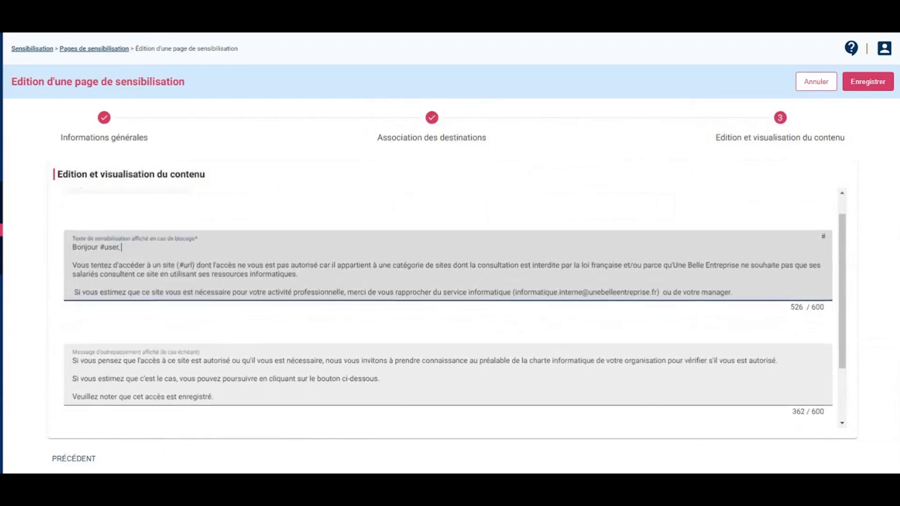
click(868, 82)
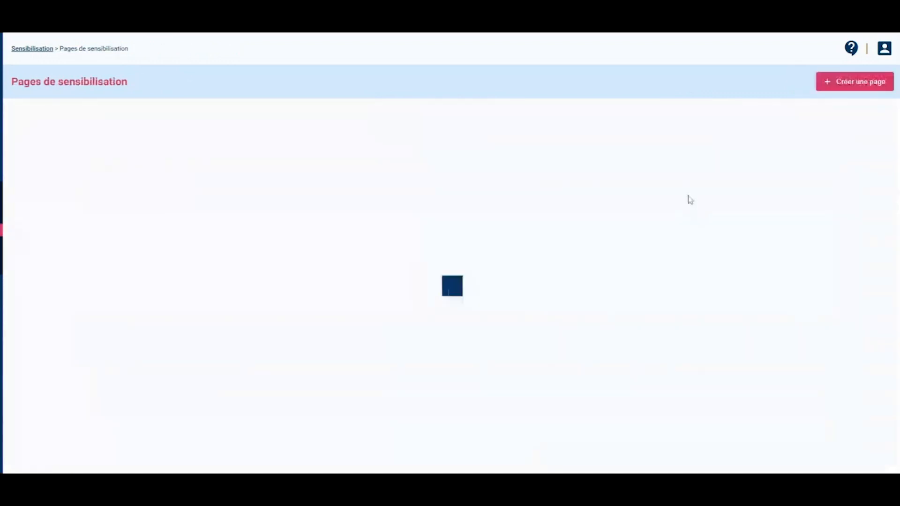
click(556, 170)
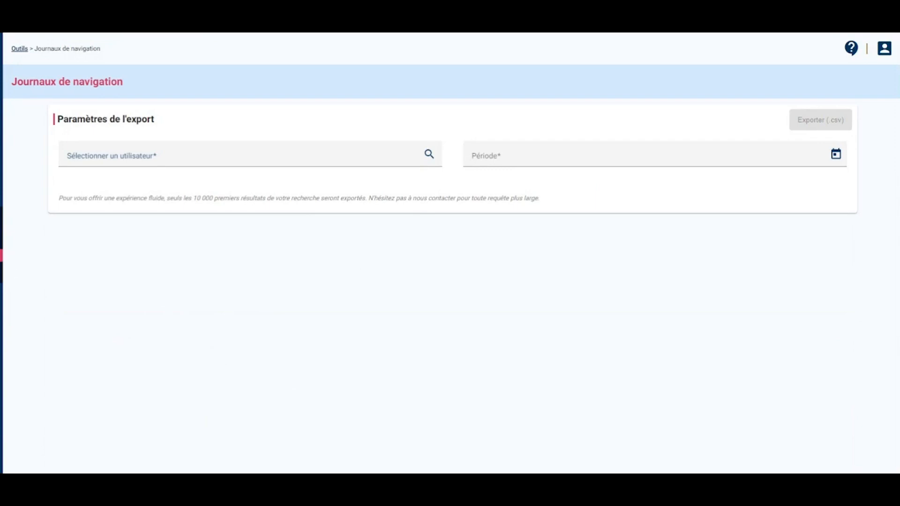
Open the Diagnostics tool and select the first listed user as the diagnostic parameter
click(1, 239)
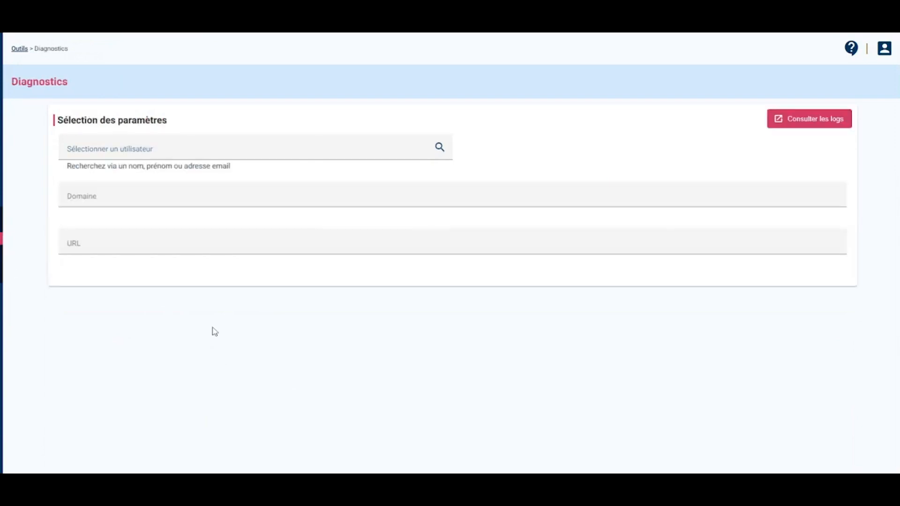
click(262, 149)
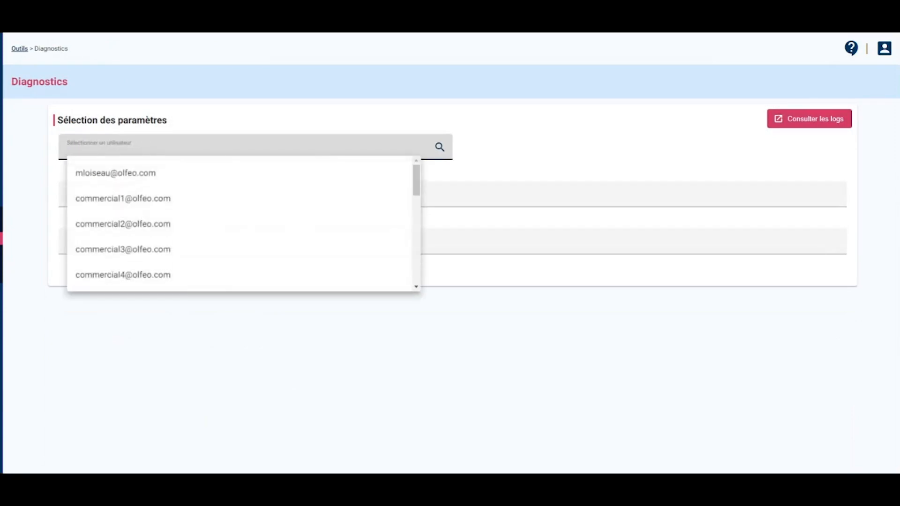
click(170, 324)
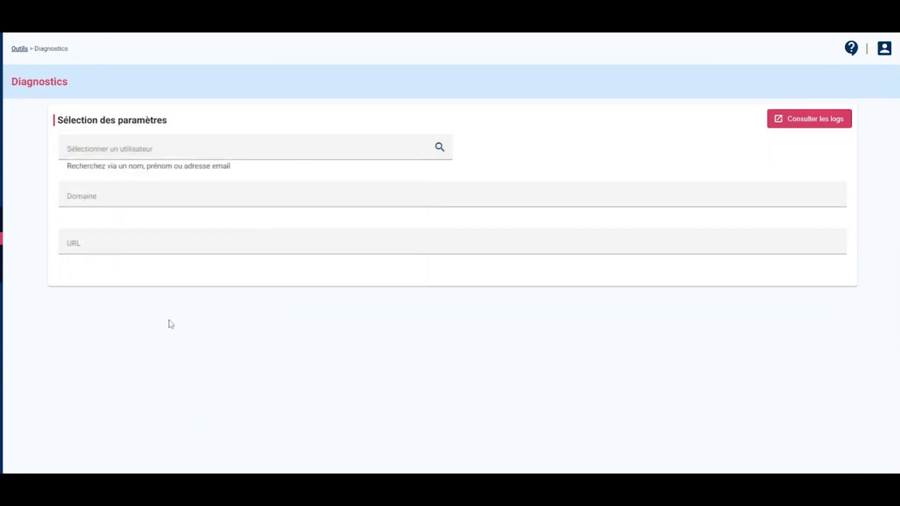
click(228, 148)
click(125, 175)
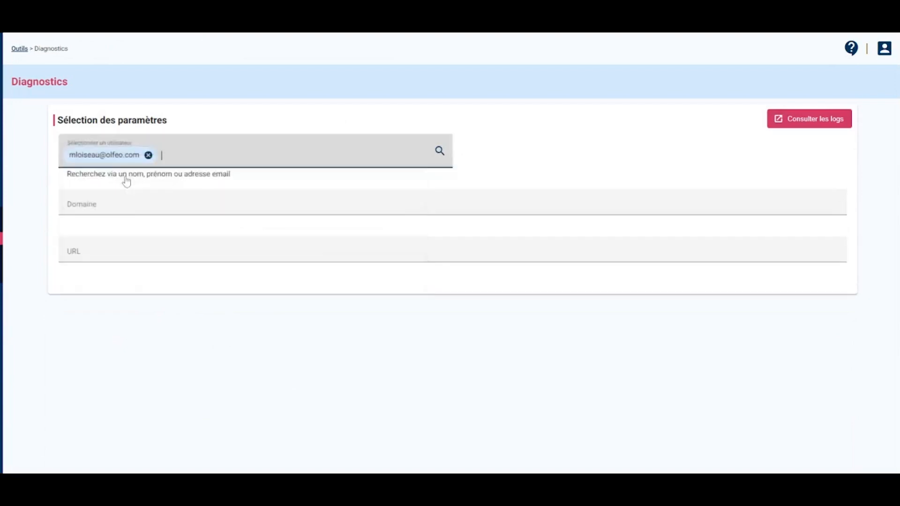
Leave the domain and URL parameters empty and open the logs for the selected user
click(124, 202)
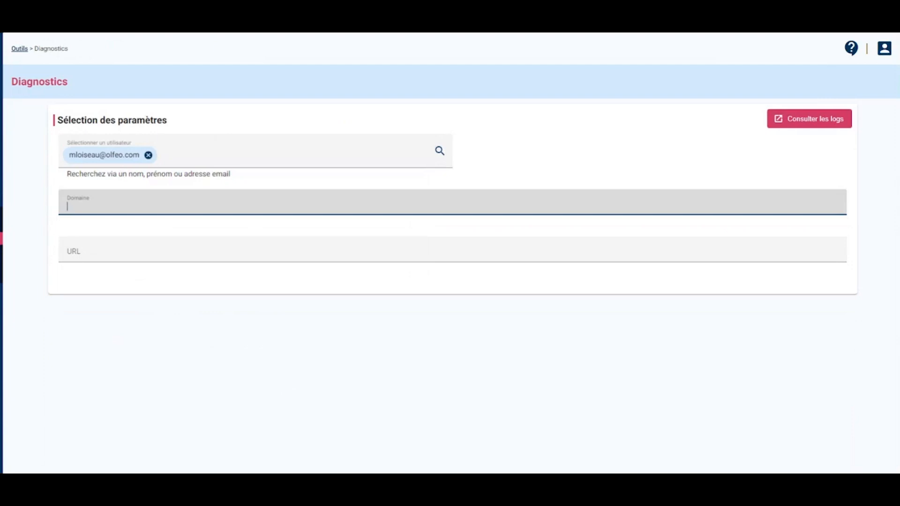
click(67, 253)
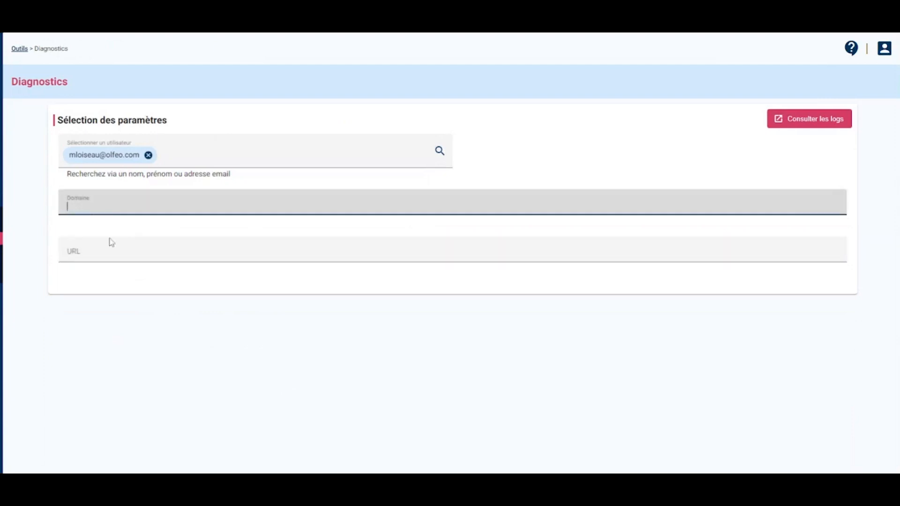
click(108, 247)
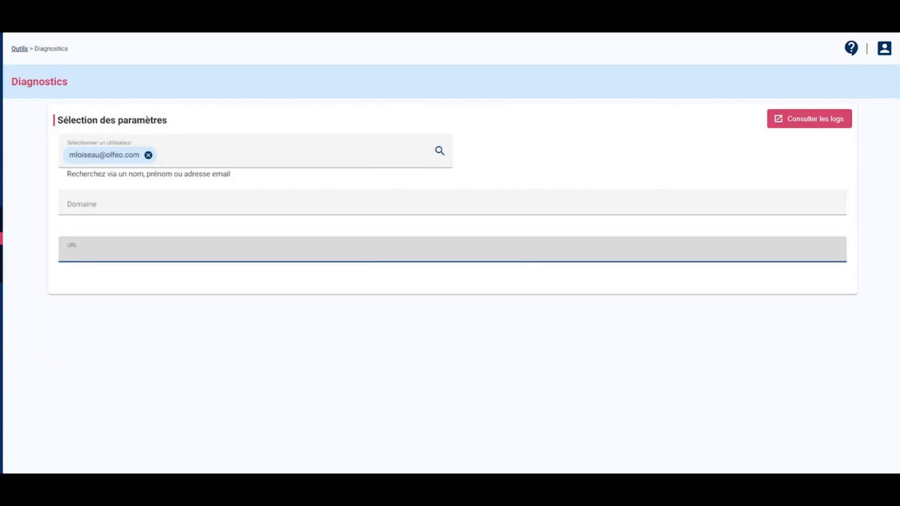
click(790, 122)
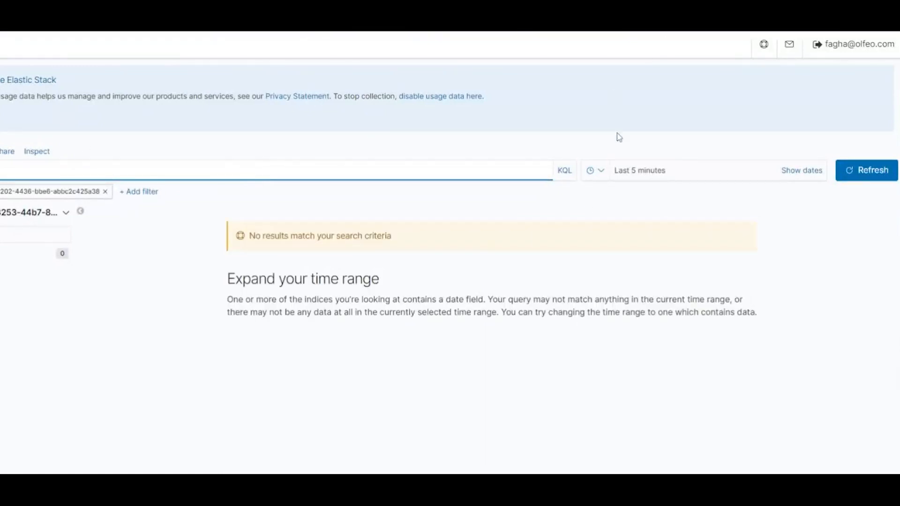
Open the start date settings of the log time range, and browse the fields for a new filter down to user_id
click(635, 173)
click(641, 176)
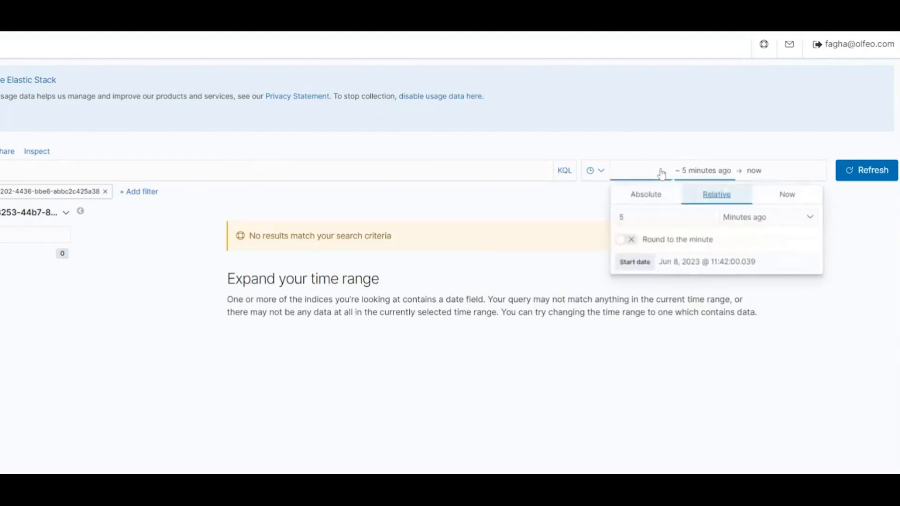
click(139, 192)
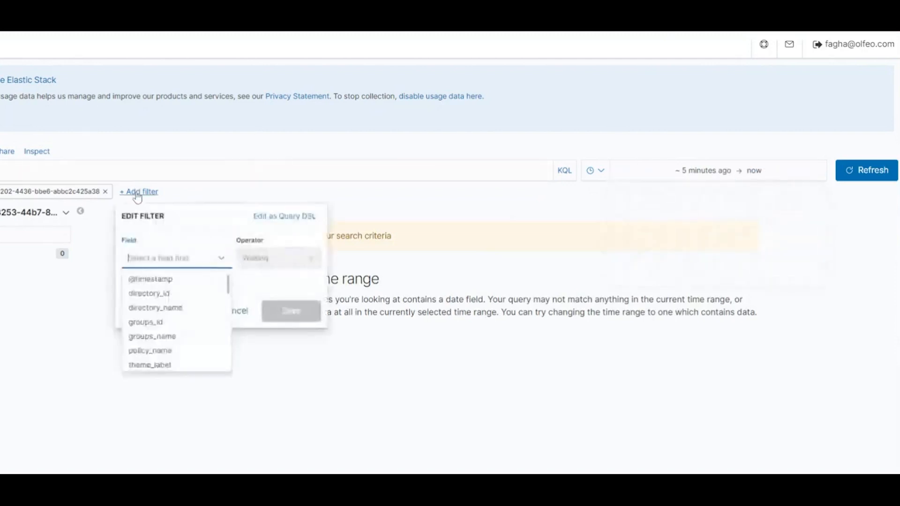
scroll(151, 344, down, 3)
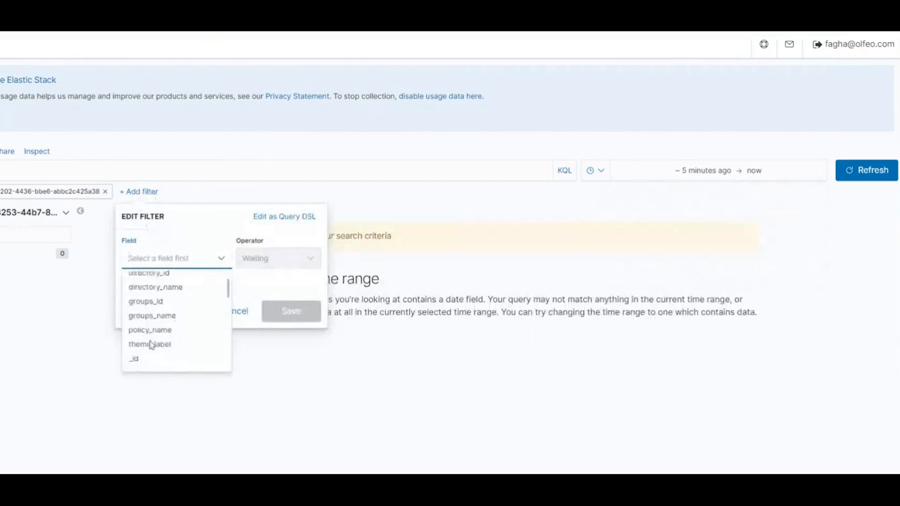
scroll(150, 345, down, 5)
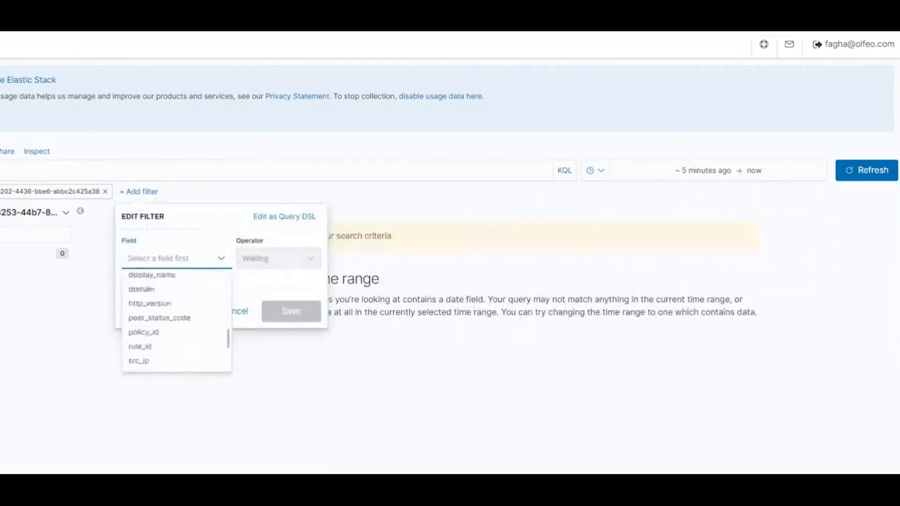
scroll(176, 323, down, 2)
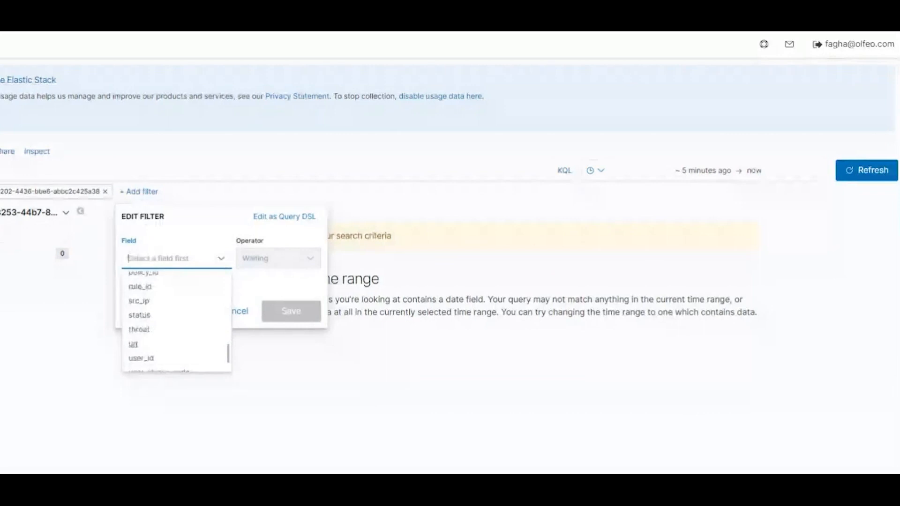
scroll(177, 323, down, 1)
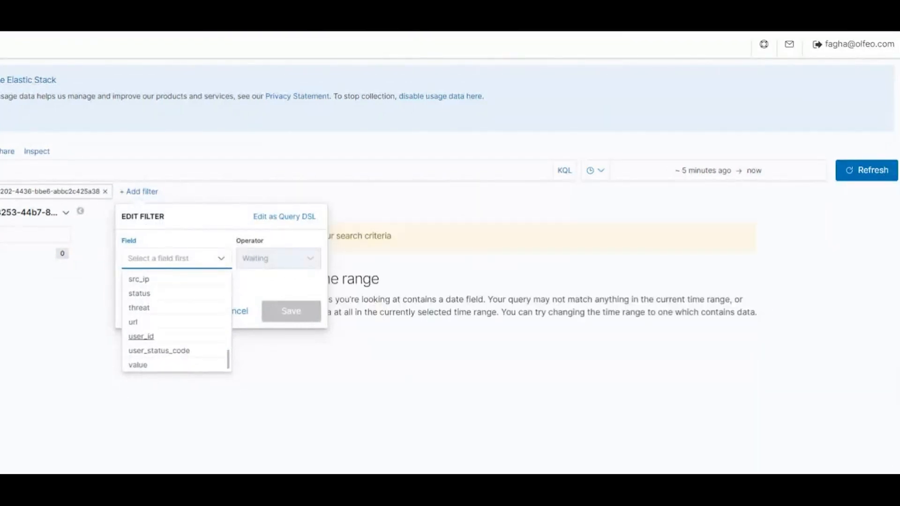
click(155, 337)
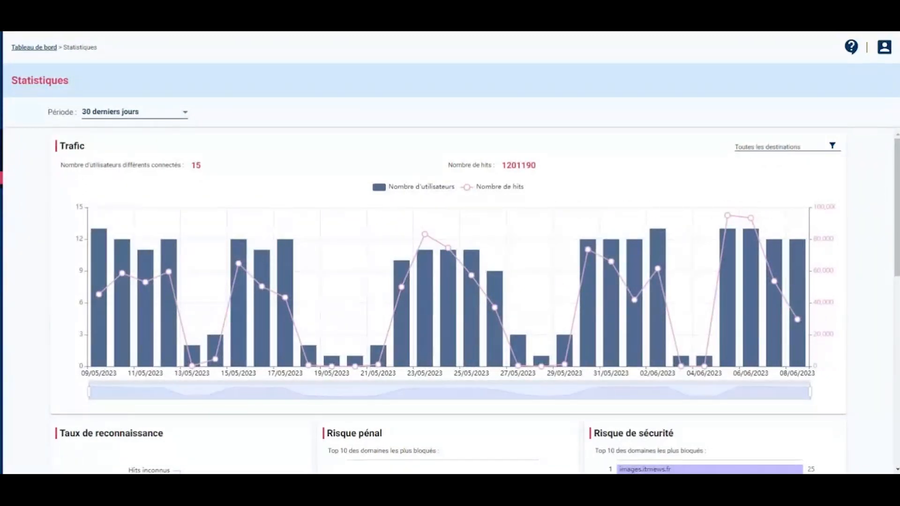
Examine the dashboard statistics for the last 30 days, covering traffic, recognition rate, penal and security risks, and consulted categories and domains
mouse_move(329, 346)
scroll(475, 301, down, 5)
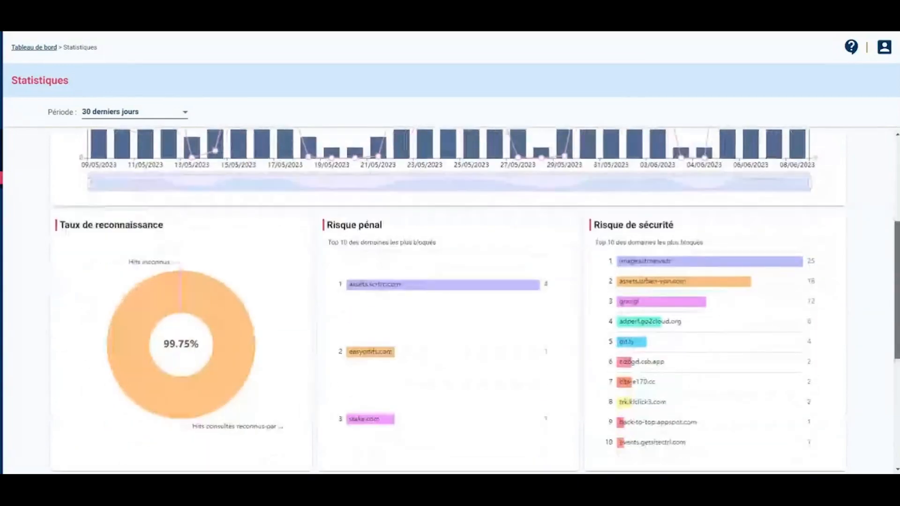
drag(897, 279, 898, 361)
scroll(310, 357, up, 4)
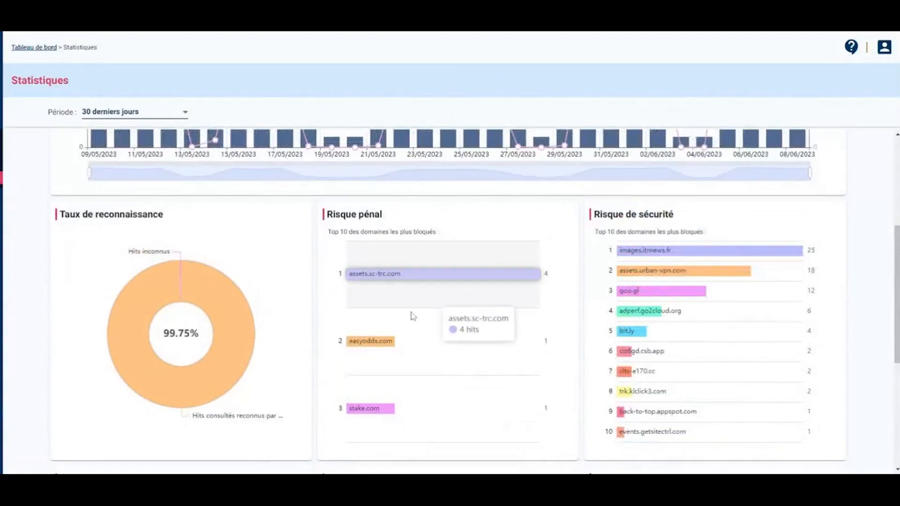
scroll(575, 363, down, 2)
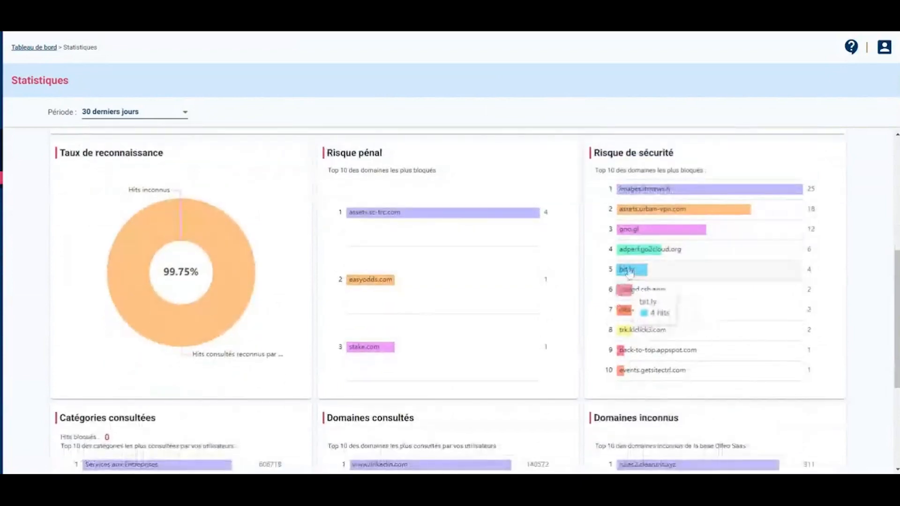
scroll(496, 352, down, 3)
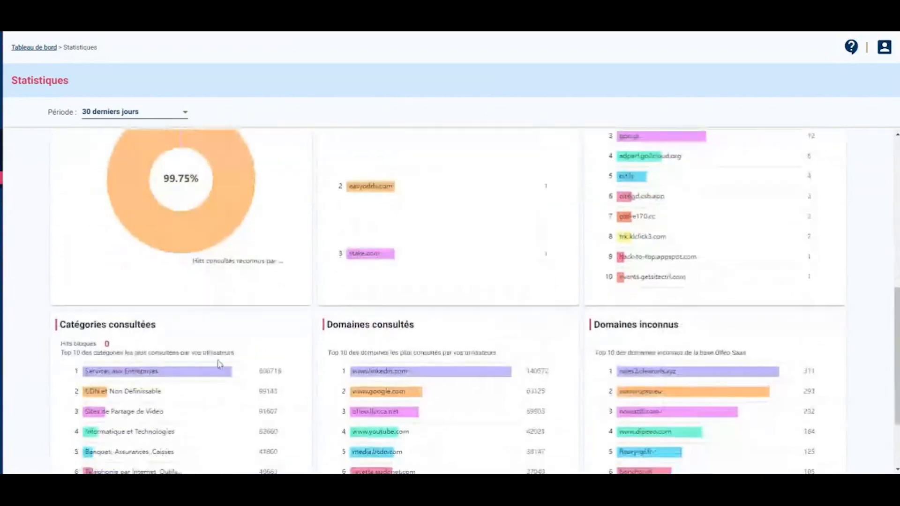
Open the Catégories consultées details, display the users' identities and hide them again, and return to the overall statistics
click(170, 371)
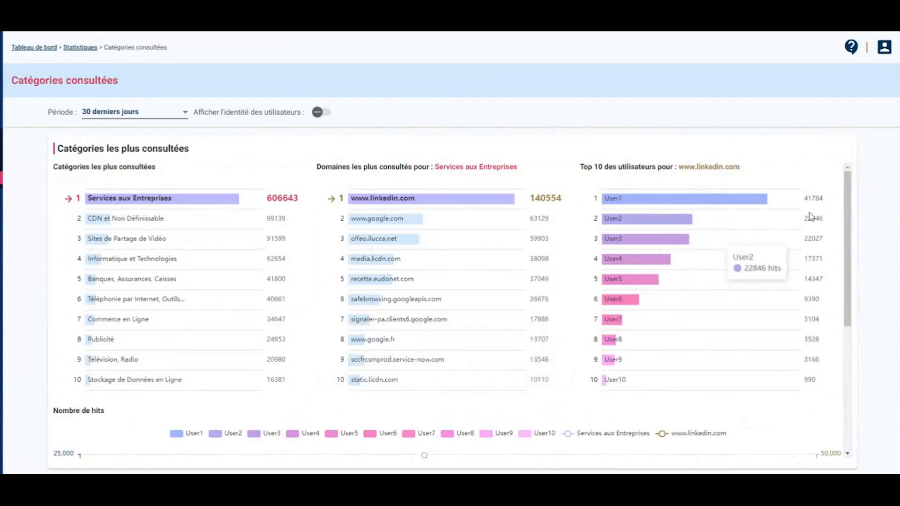
mouse_move(847, 202)
mouse_down()
mouse_move(853, 256)
mouse_move(852, 197)
mouse_up()
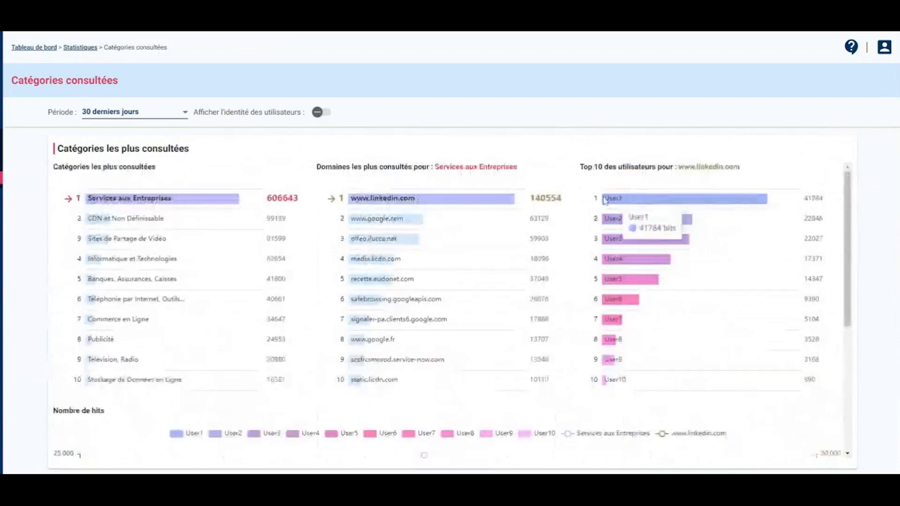
click(319, 113)
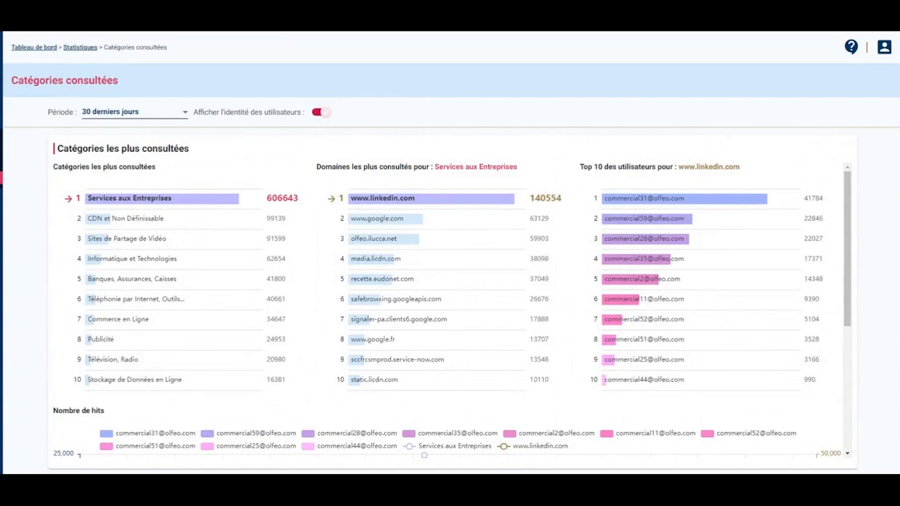
click(326, 114)
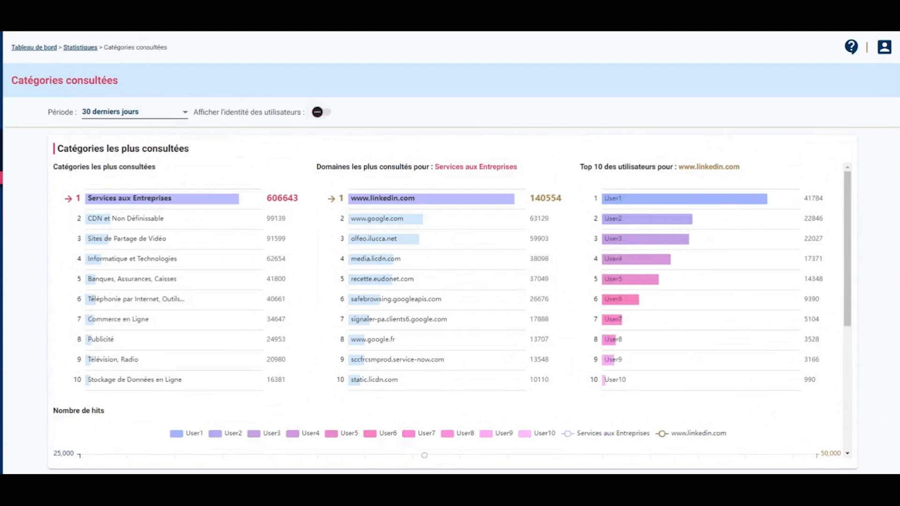
click(2, 178)
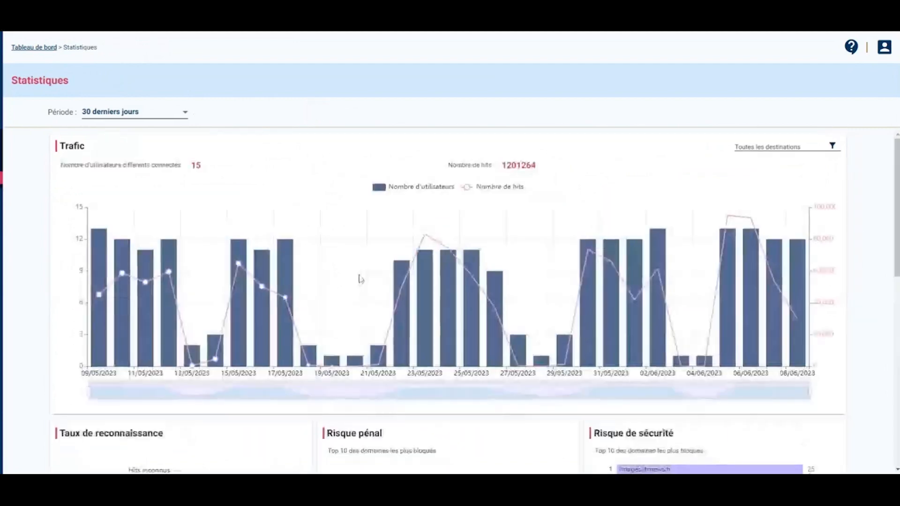